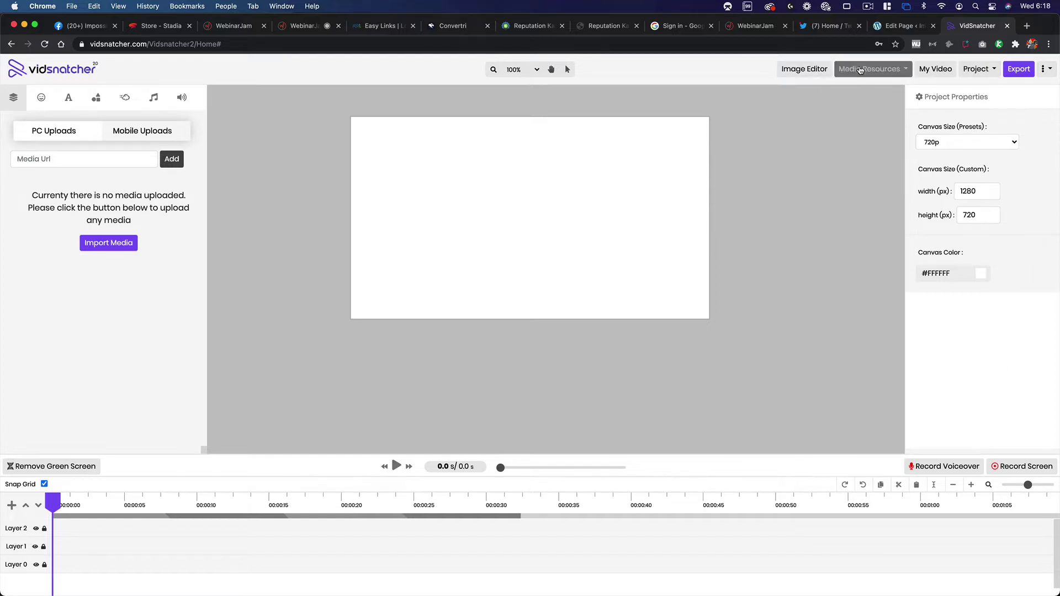
Step: Browse the stock media sources list and close it without choosing anything
click(923, 72)
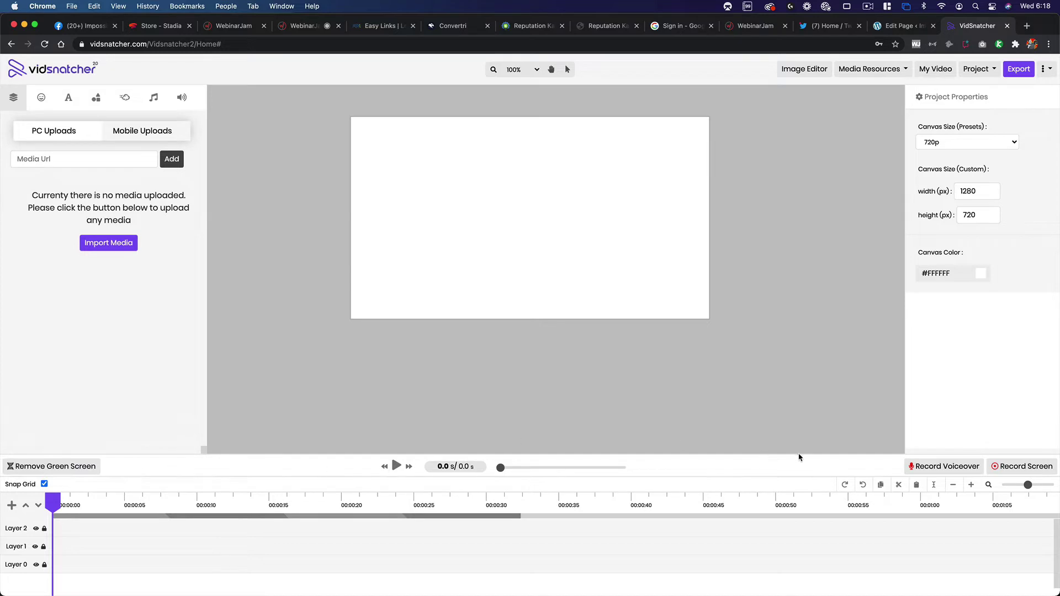
click(1036, 468)
click(905, 72)
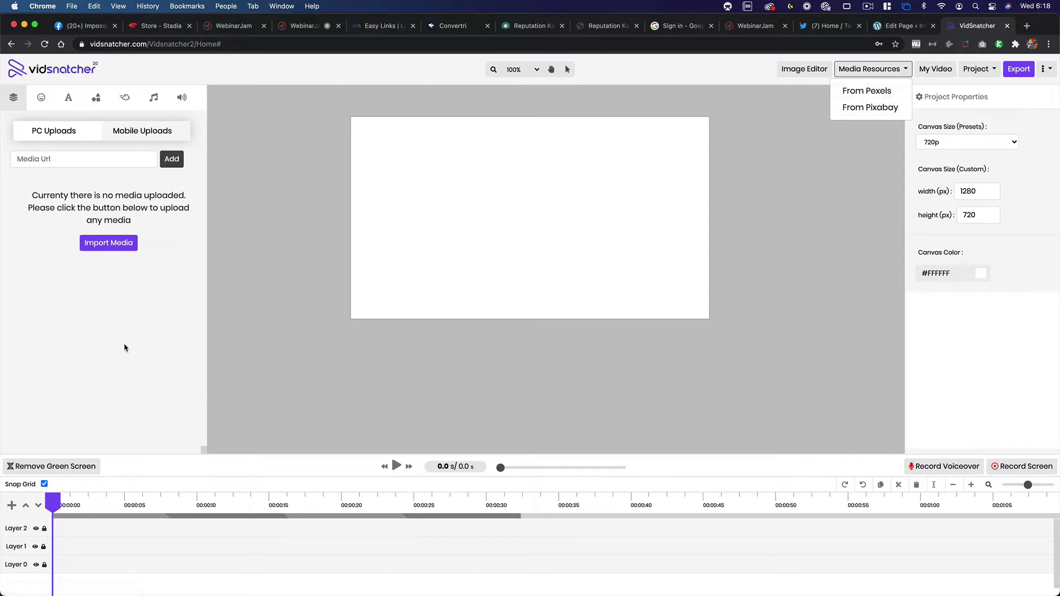
click(129, 318)
Step: Import BookKeeping With Music.mp4 from the Bookkeeping folder
click(119, 246)
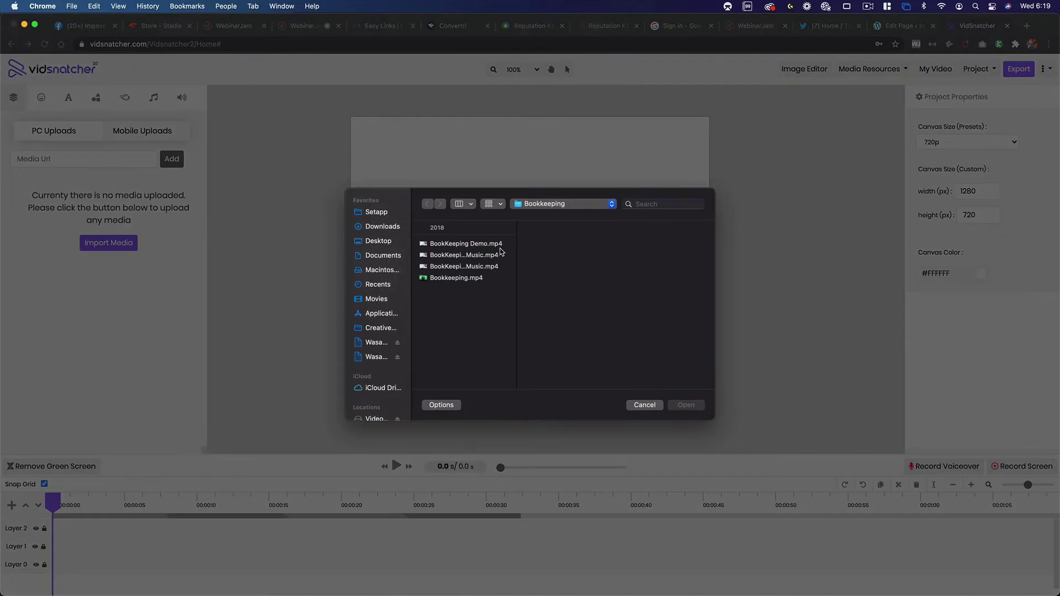
click(488, 267)
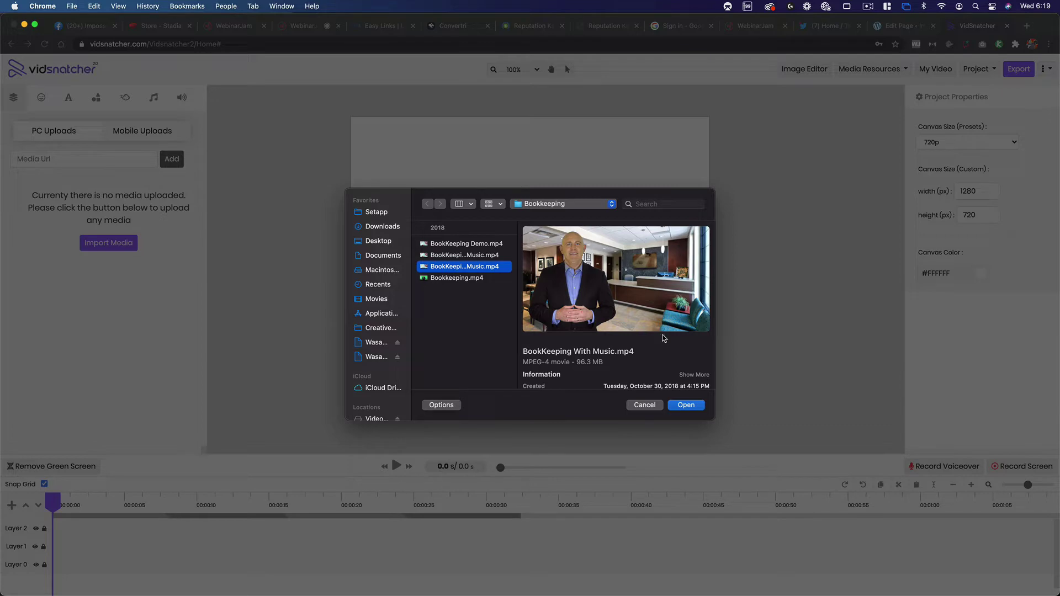
click(686, 406)
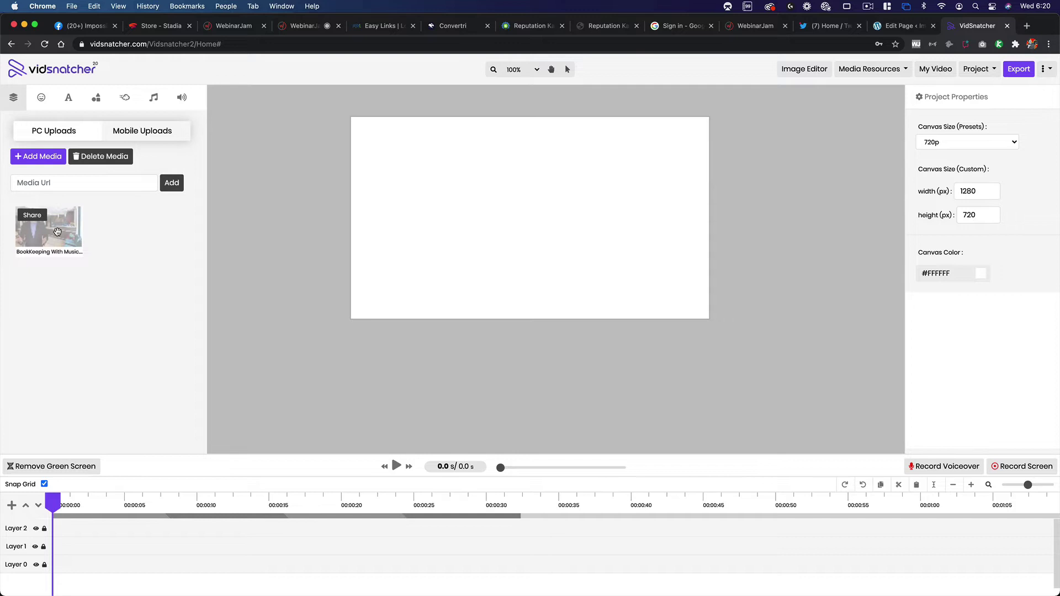
Step: Place the BookKeeping With Music clip on Layer 1 and add a fourth timeline layer
drag(65, 236, 103, 549)
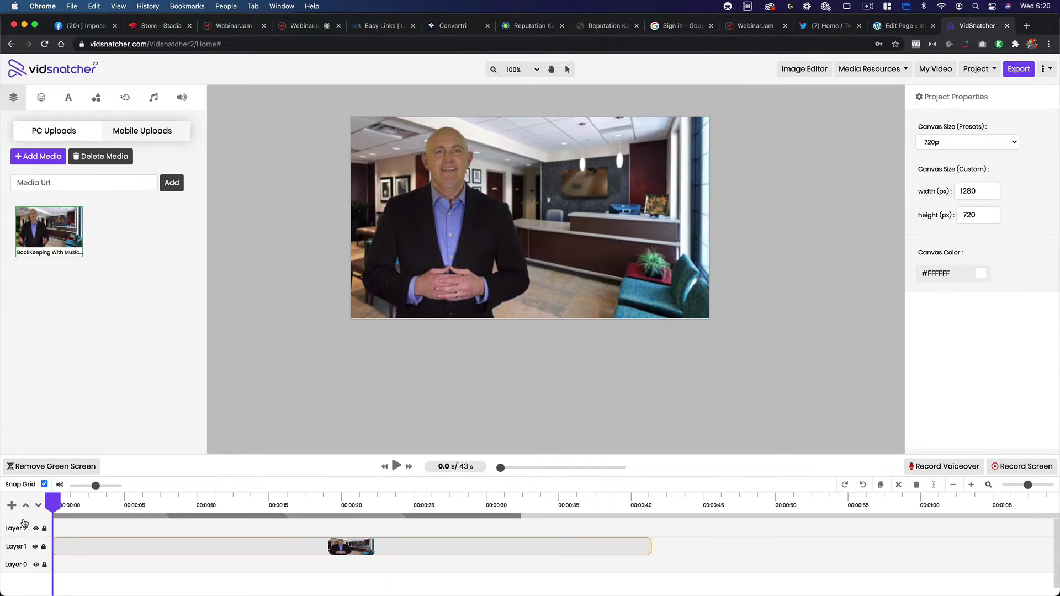
click(12, 505)
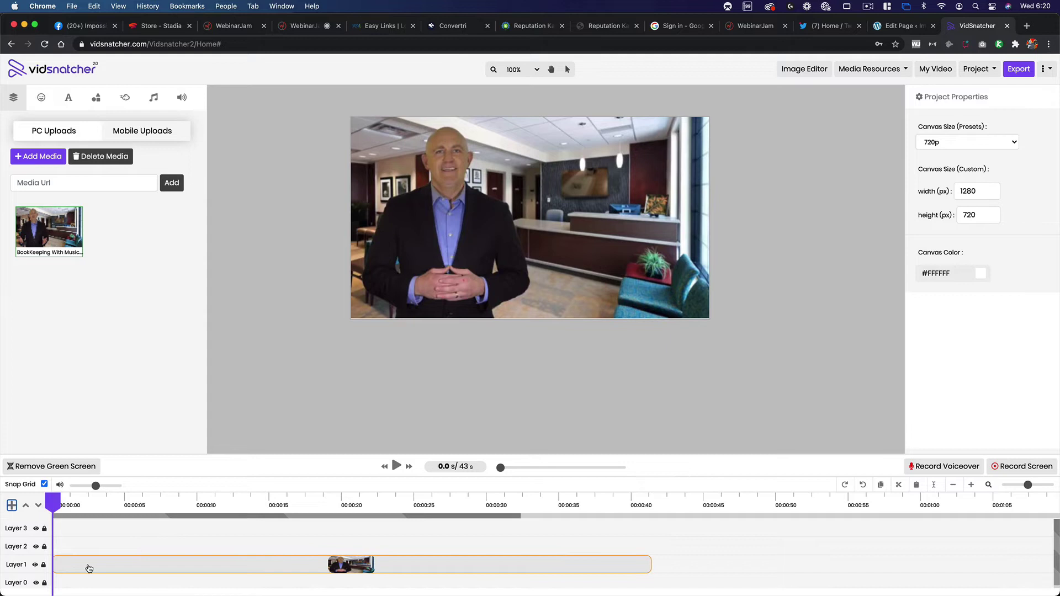
mouse_move(88, 567)
mouse_down()
mouse_move(86, 552)
mouse_move(88, 562)
mouse_up()
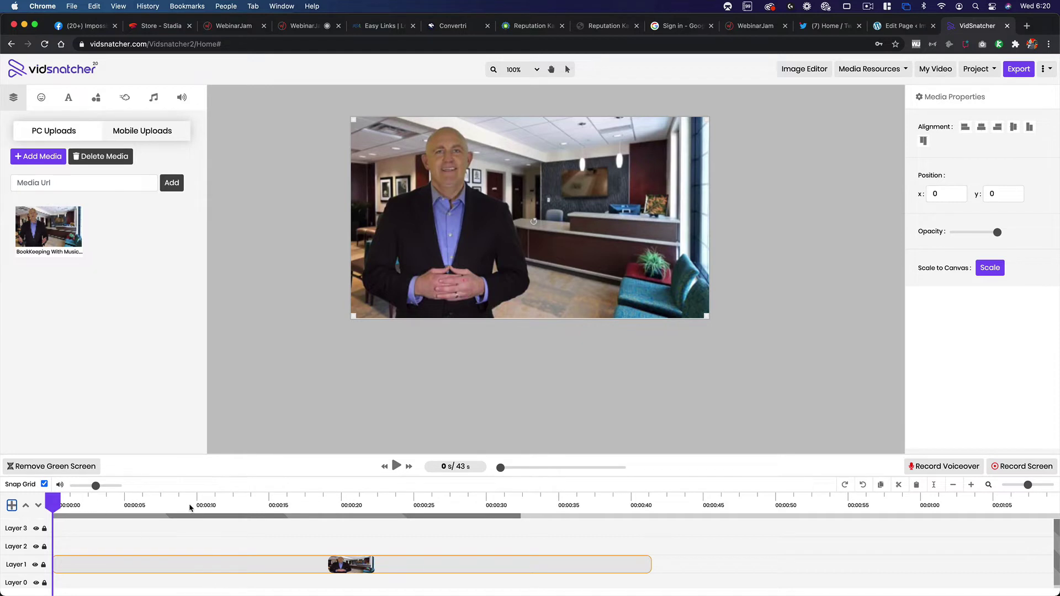
Step: Preview the clip and adjust its end point, giving a 43-second project
key(space)
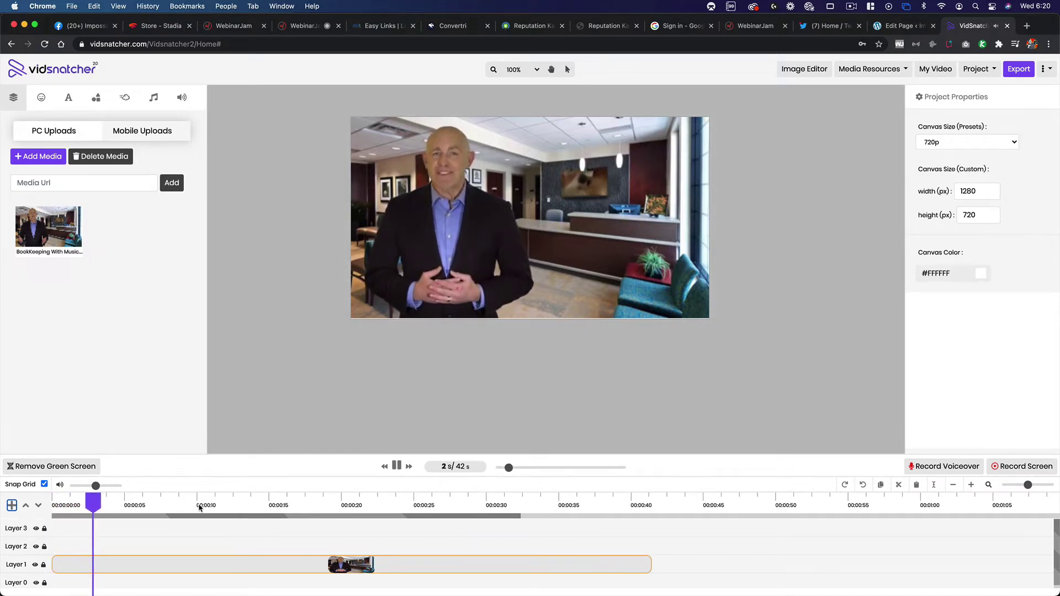
key(space)
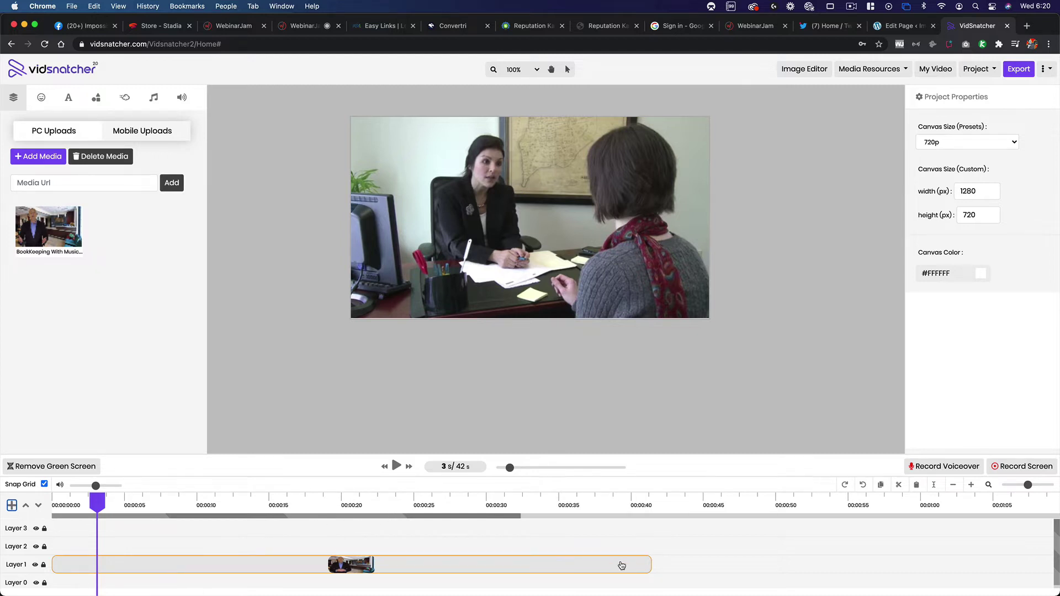
click(651, 561)
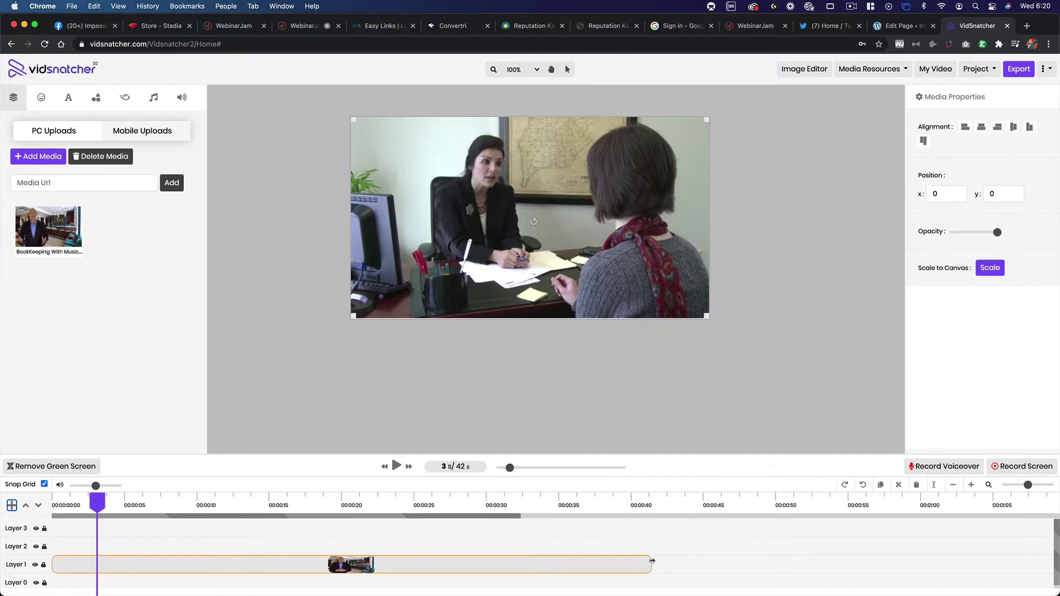
drag(652, 562, 686, 561)
drag(502, 469, 523, 469)
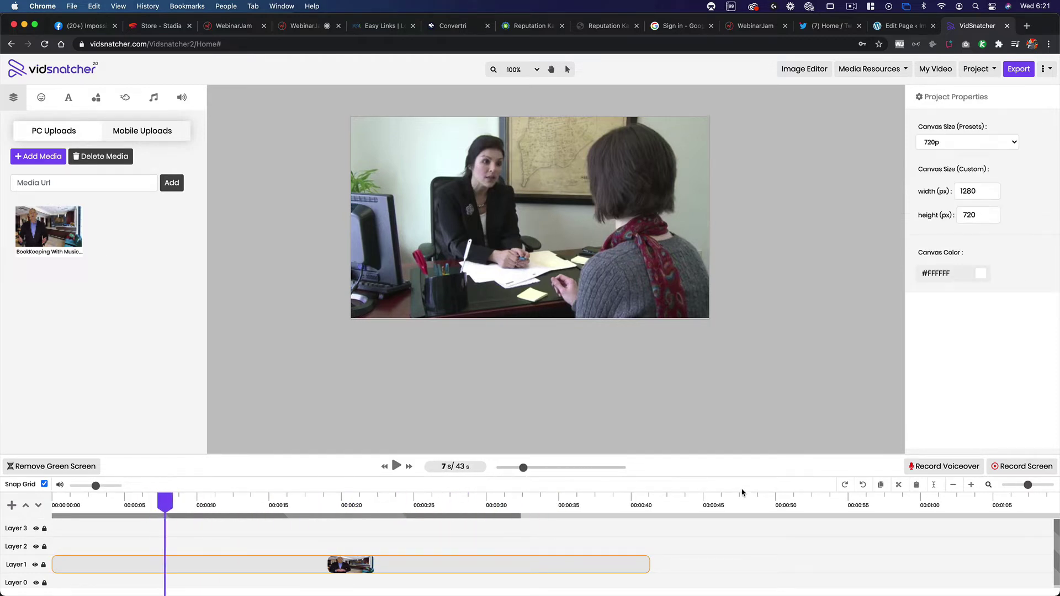
drag(1028, 485, 1028, 486)
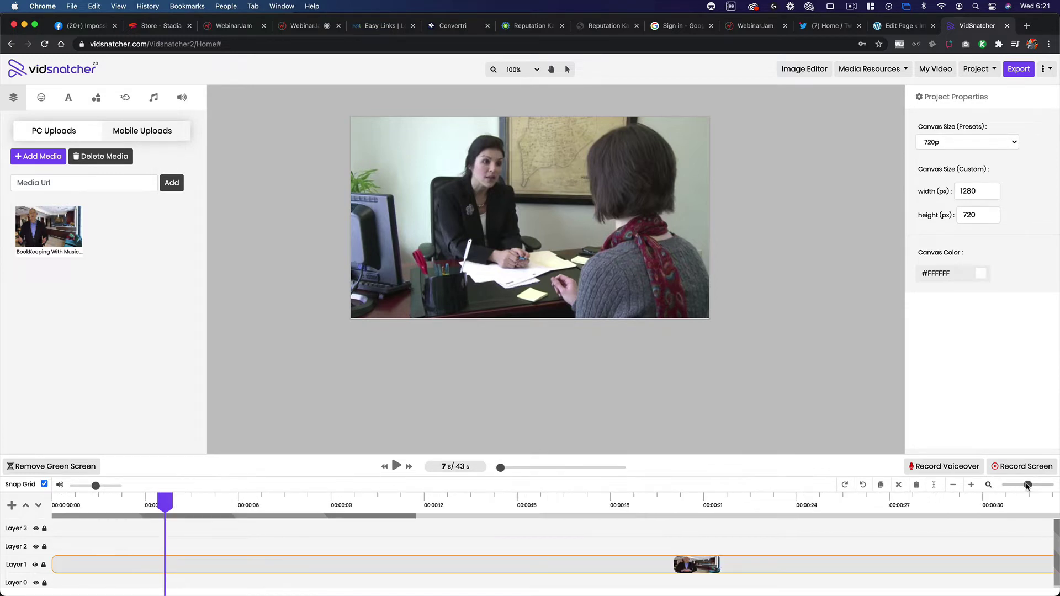
Step: Zoom the timeline out and back in, then nudge the volume slider slightly higher
click(954, 485)
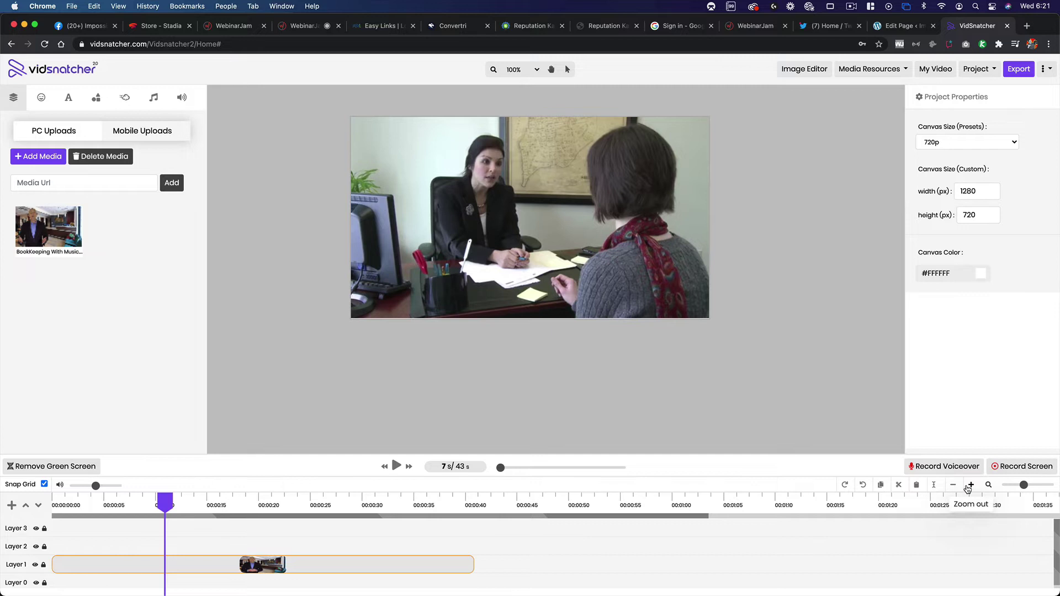
click(969, 487)
click(970, 486)
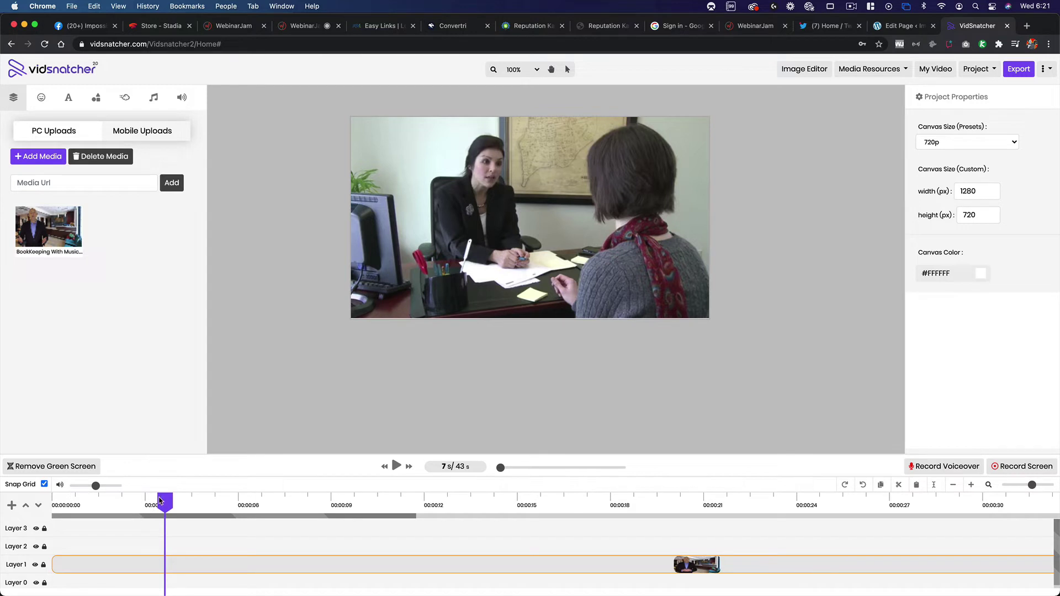
mouse_move(95, 486)
mouse_down()
mouse_move(108, 486)
mouse_move(99, 486)
mouse_up()
drag(167, 500, 53, 504)
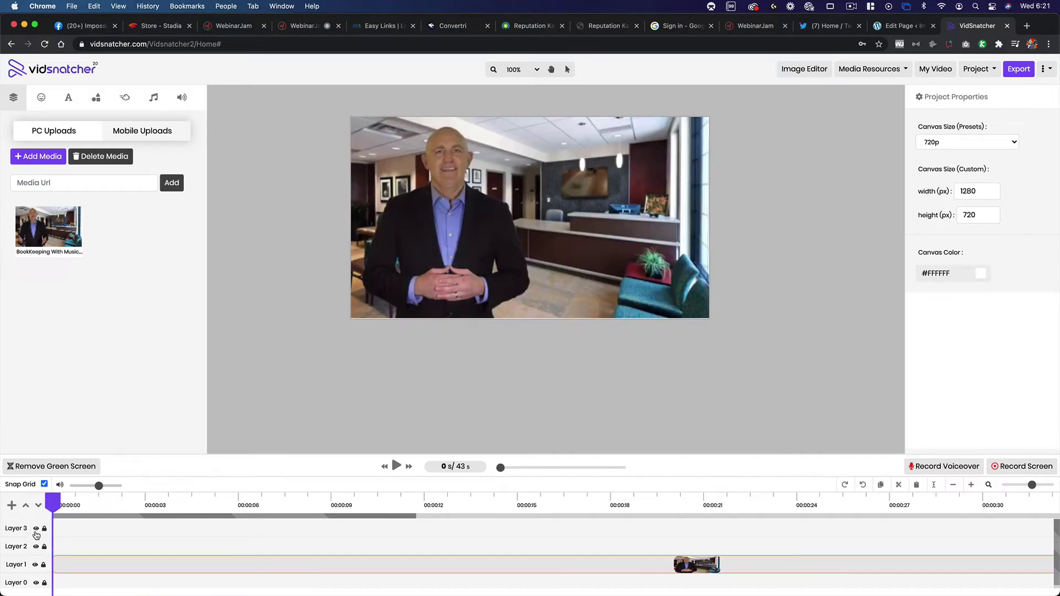
click(35, 566)
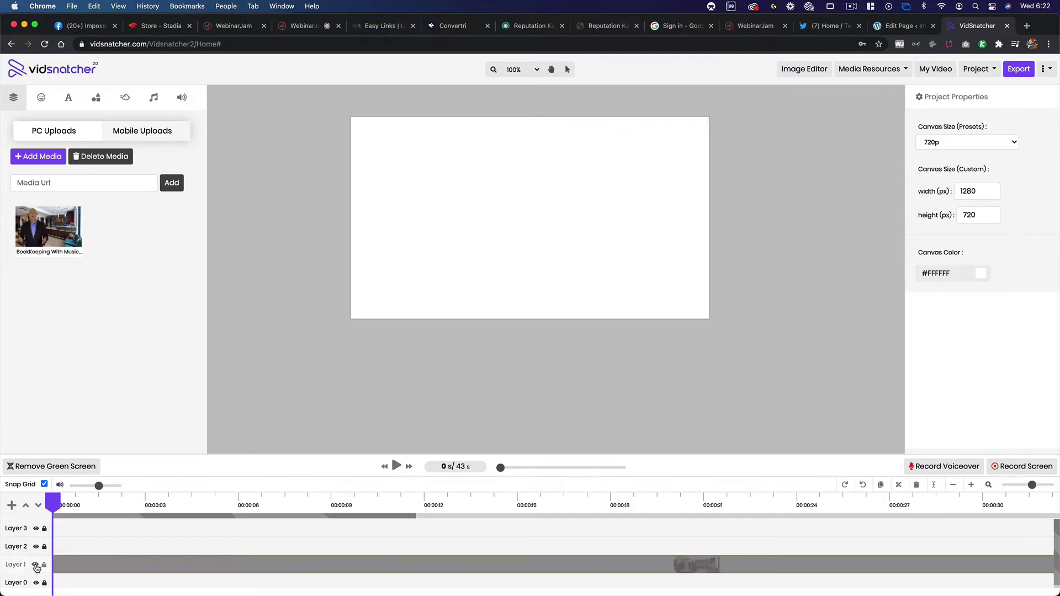
click(35, 566)
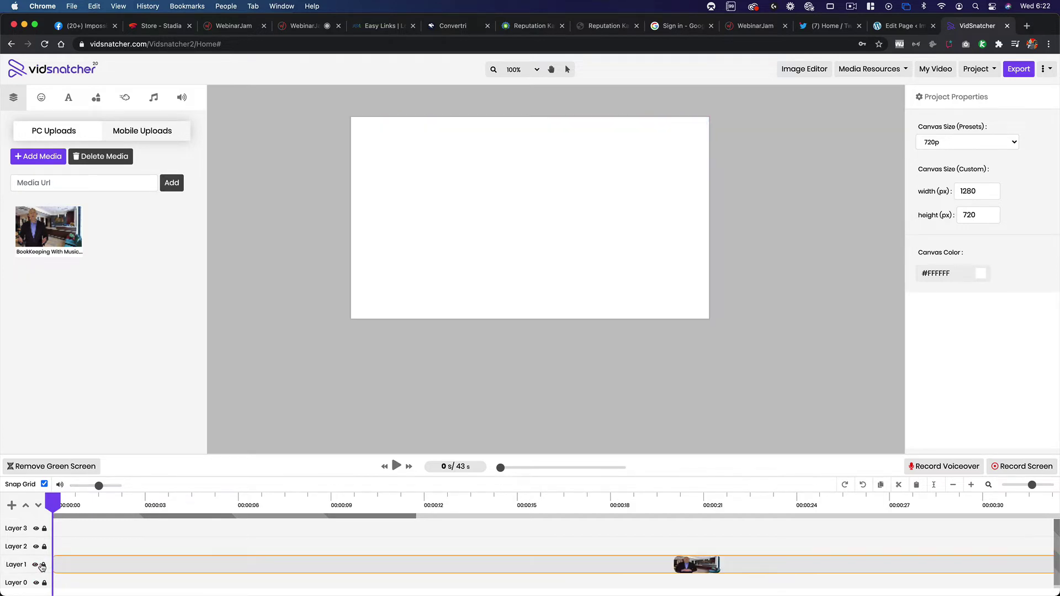
click(104, 498)
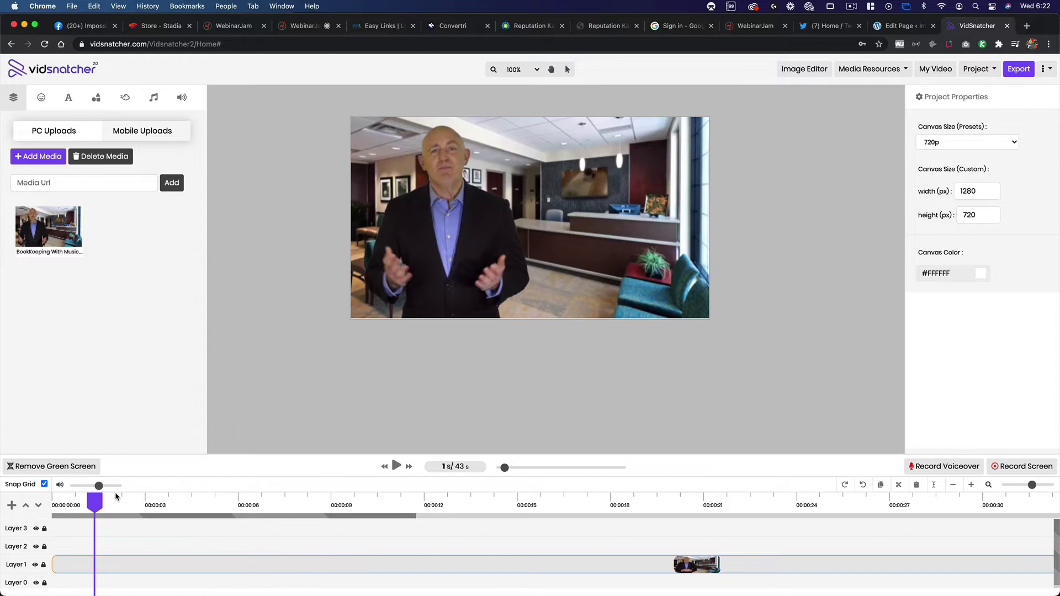
drag(95, 501, 1013, 503)
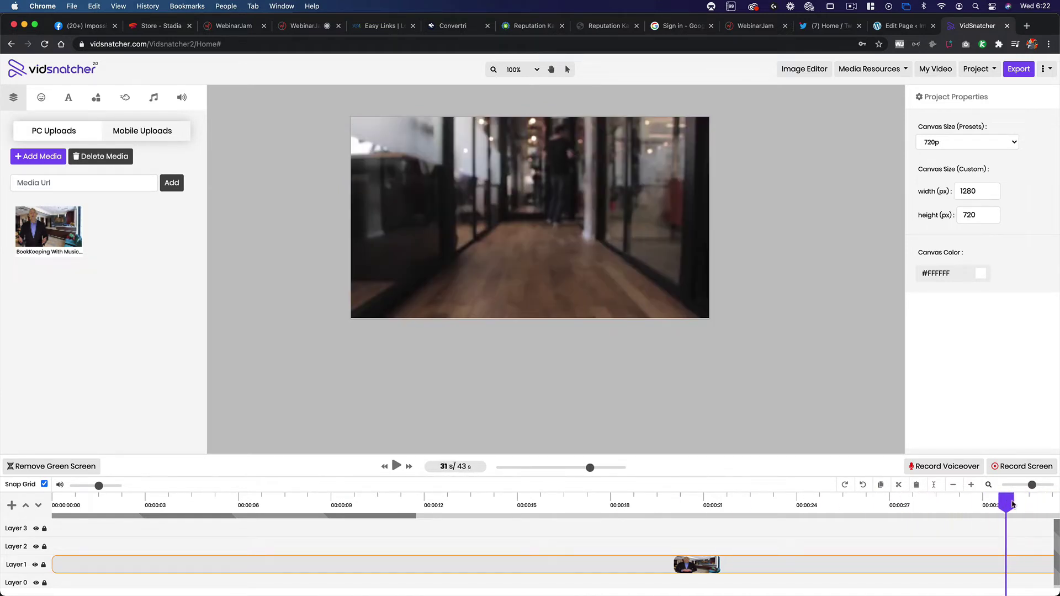
drag(590, 468, 614, 468)
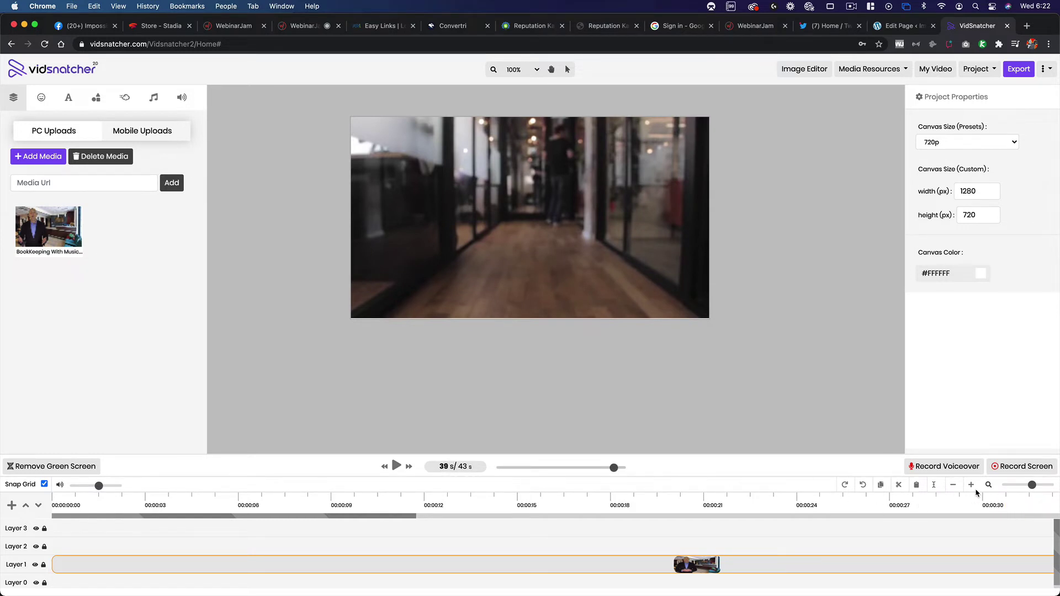
click(953, 484)
click(621, 502)
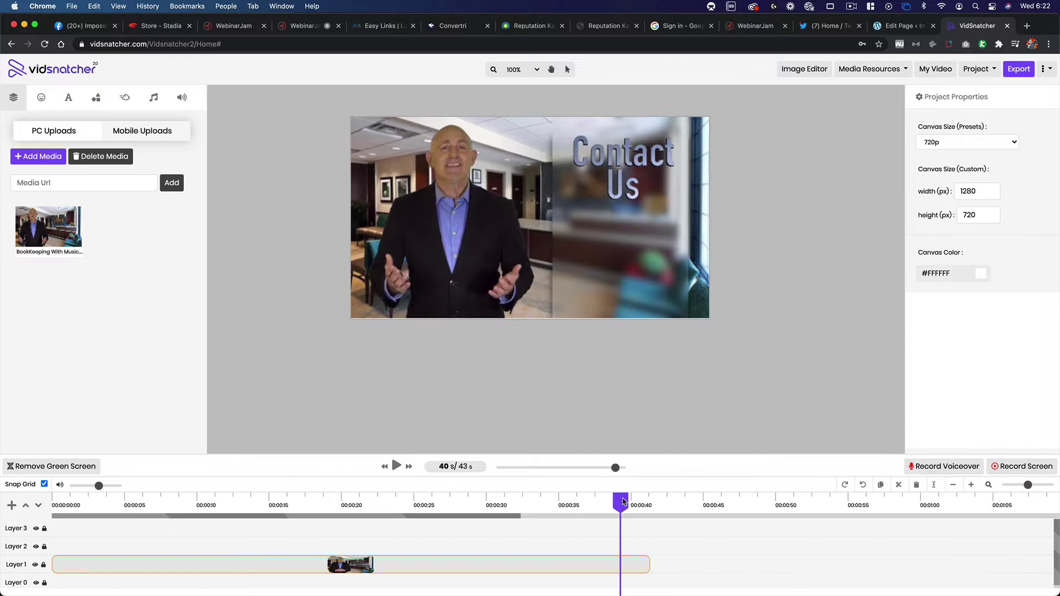
drag(621, 503, 576, 504)
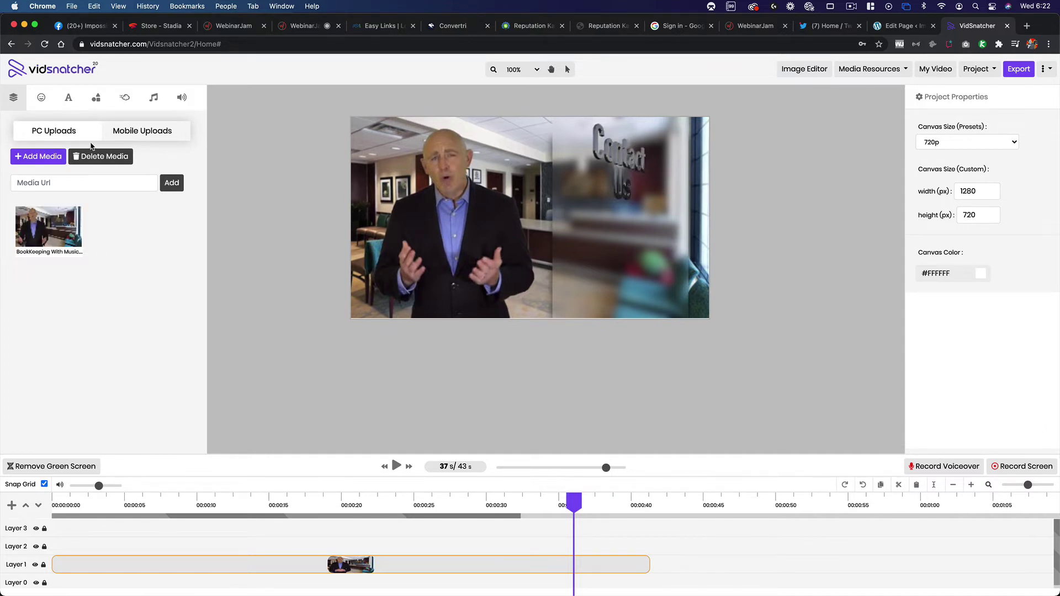
Step: Add the green money icon to Layer 2 and move its clip to about 37 seconds
click(45, 97)
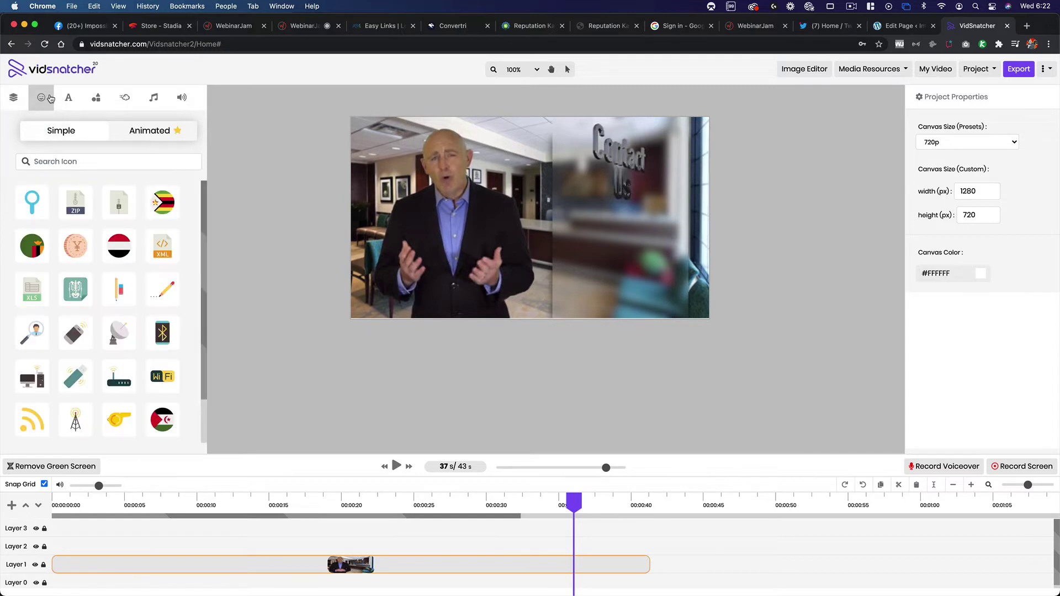
scroll(109, 240, down, 15)
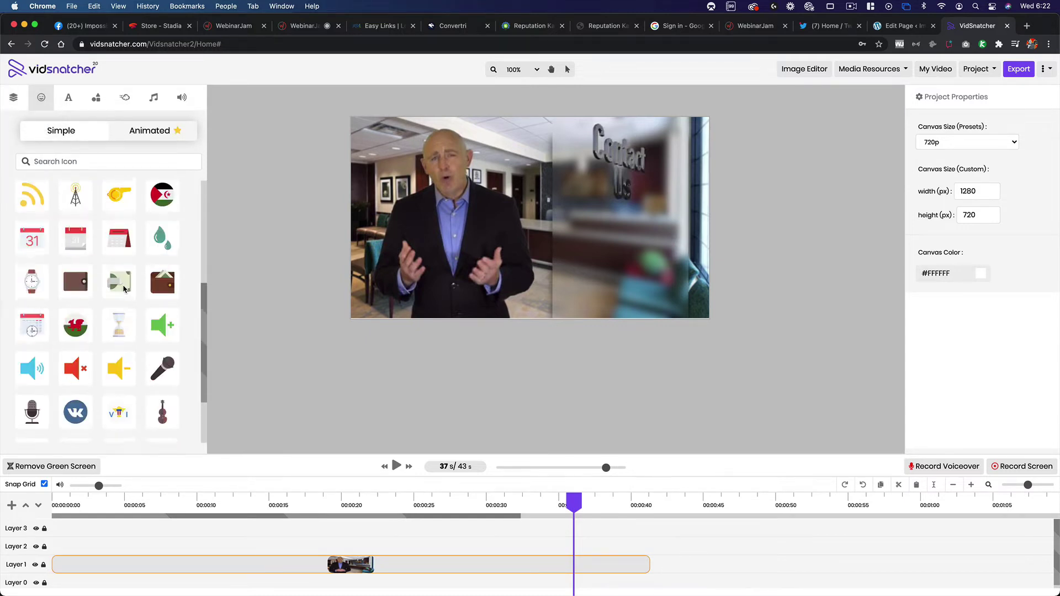
scroll(124, 287, down, 10)
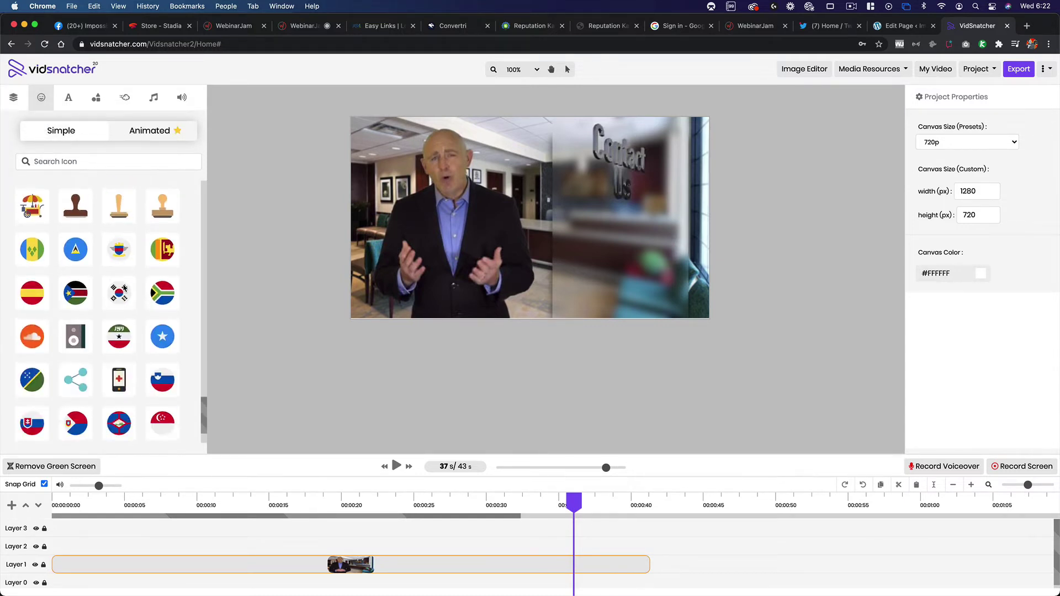
scroll(125, 288, down, 10)
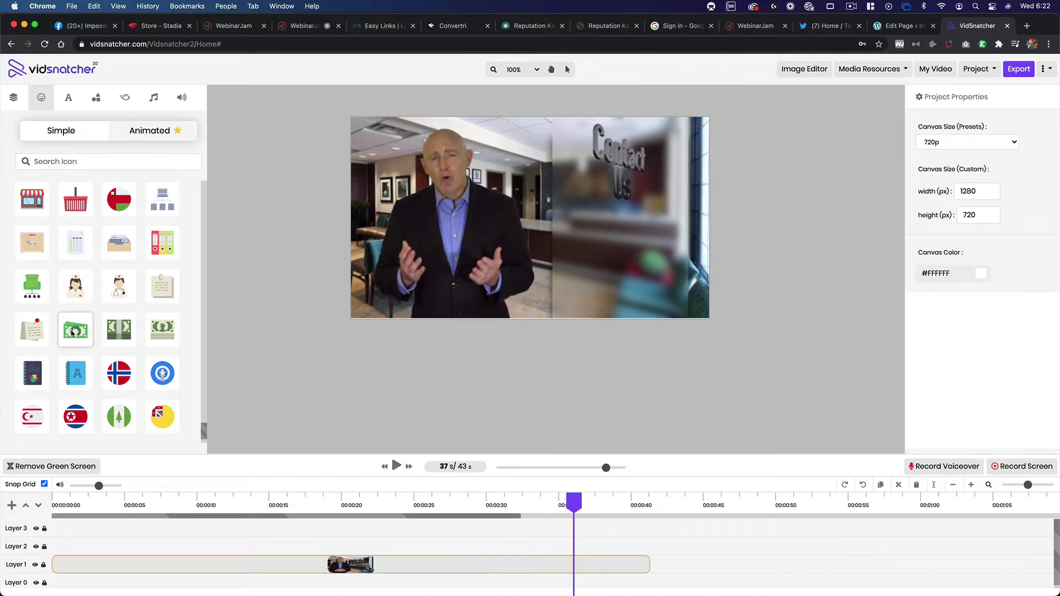
drag(72, 333, 514, 548)
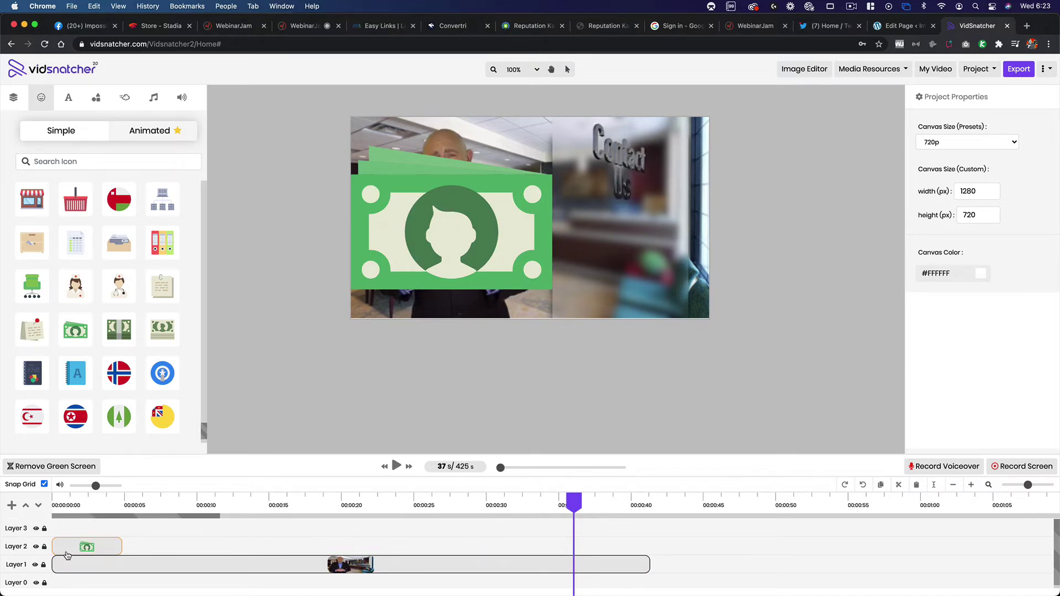
drag(77, 549, 653, 545)
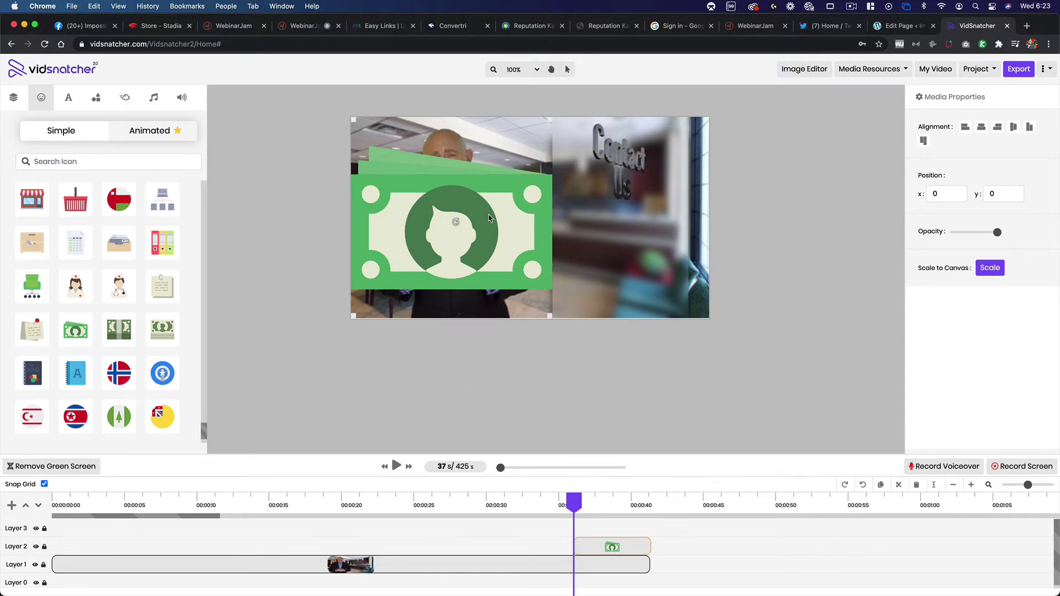
Step: Shrink and tilt the money icon, cut its Layer 2 clip, and park it off-frame
click(459, 214)
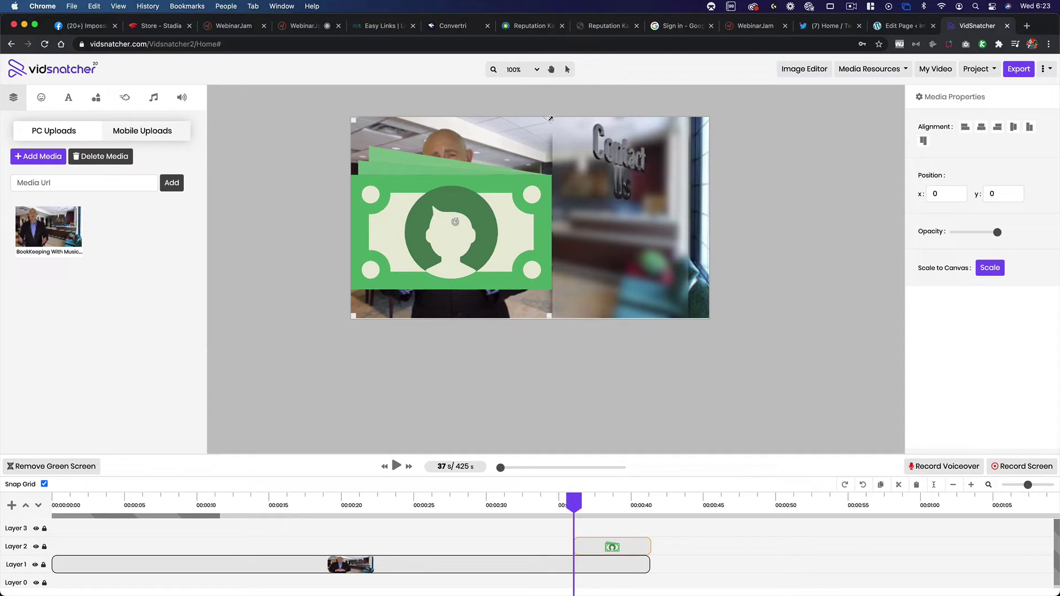
drag(550, 118, 448, 251)
drag(403, 277, 639, 295)
click(462, 262)
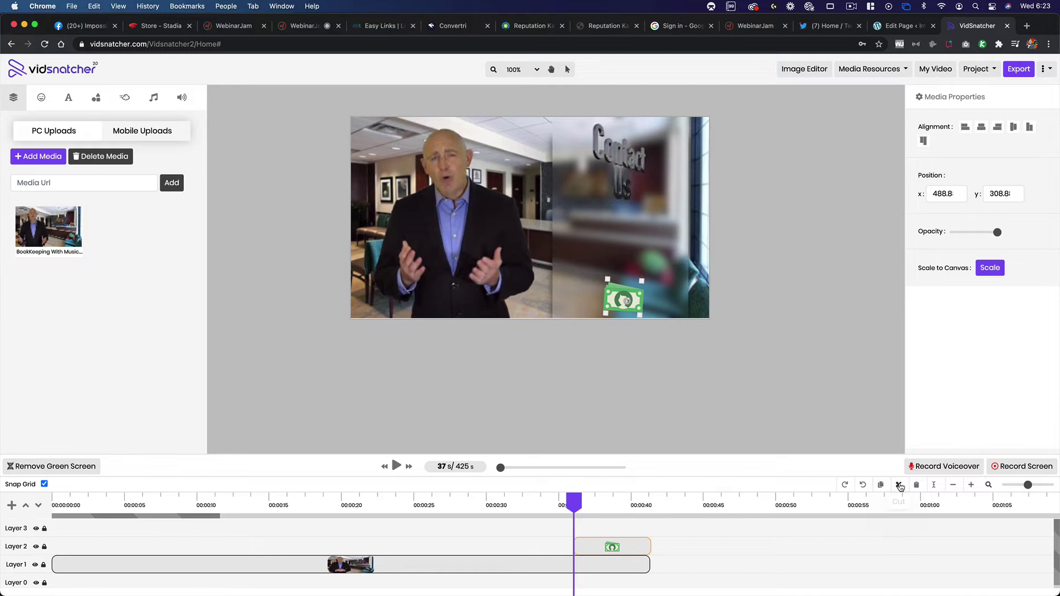
click(900, 485)
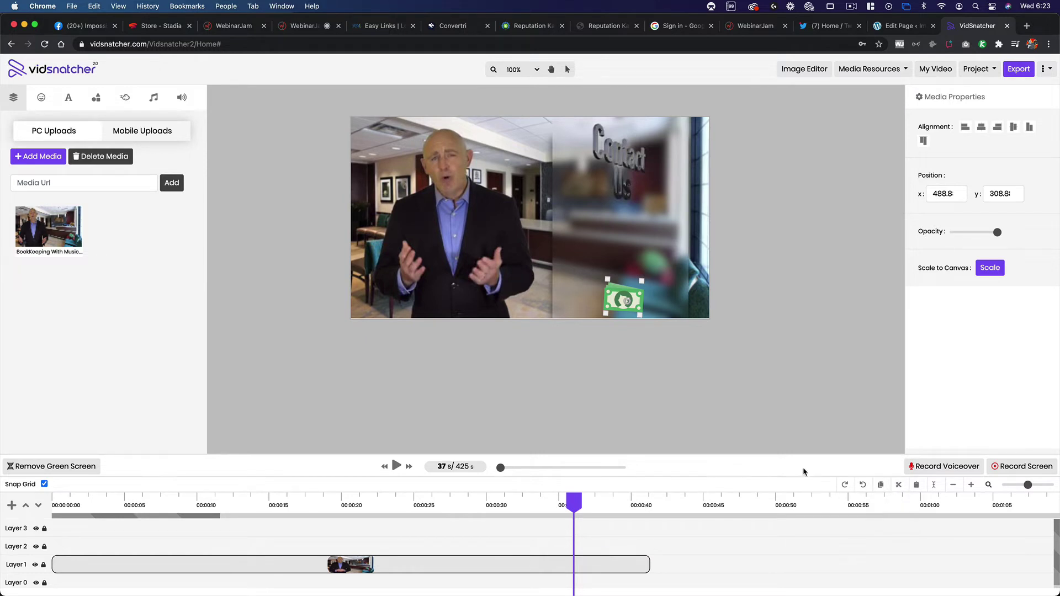
drag(635, 299, 826, 289)
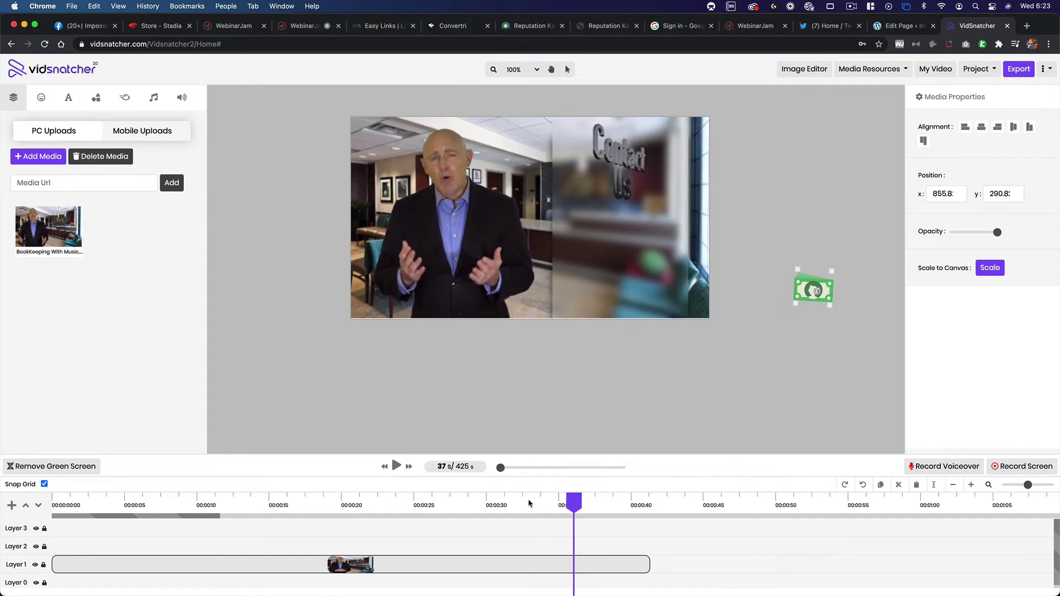
mouse_move(574, 503)
mouse_down()
mouse_move(161, 516)
mouse_move(572, 522)
mouse_up()
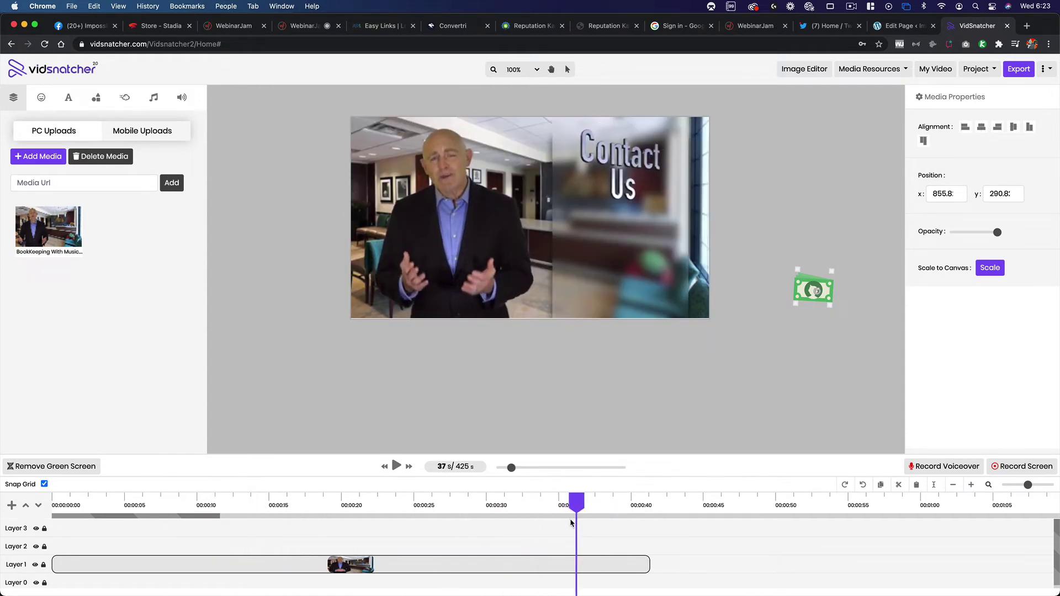
click(64, 100)
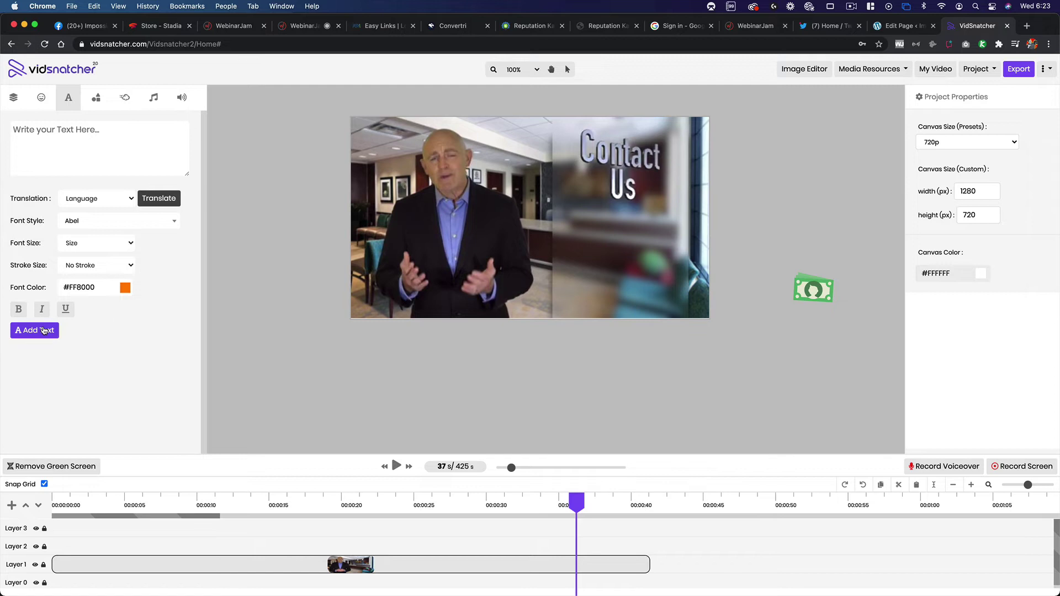
click(120, 135)
text(888-888-8888)
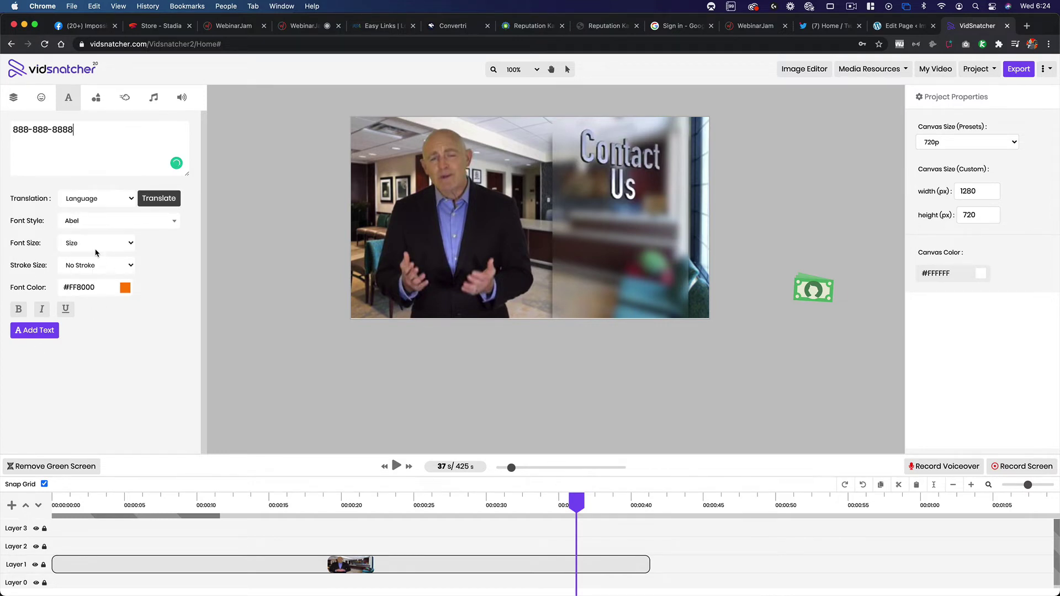
click(91, 269)
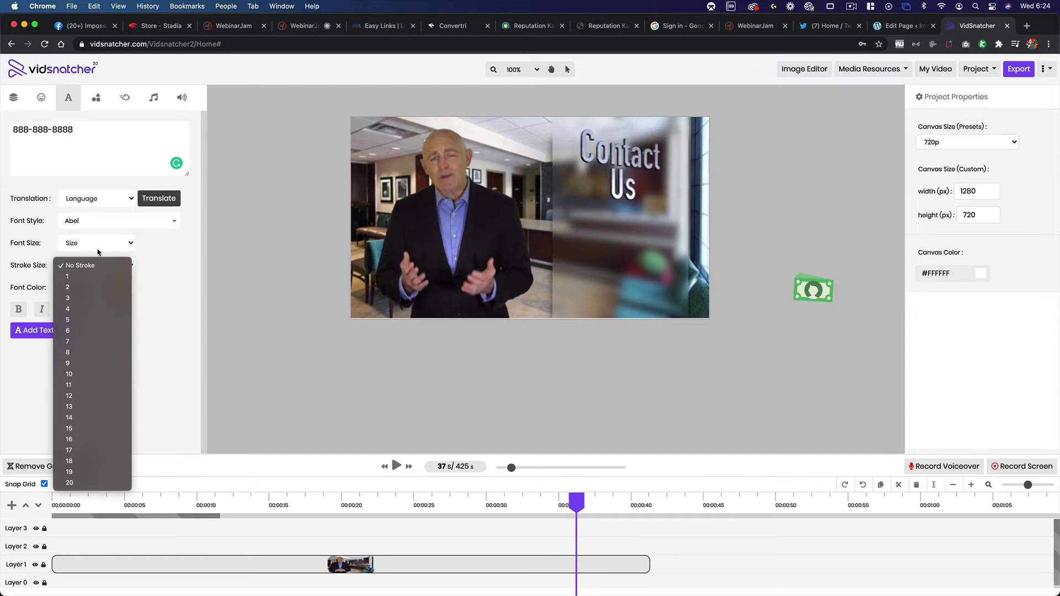
click(97, 249)
click(95, 247)
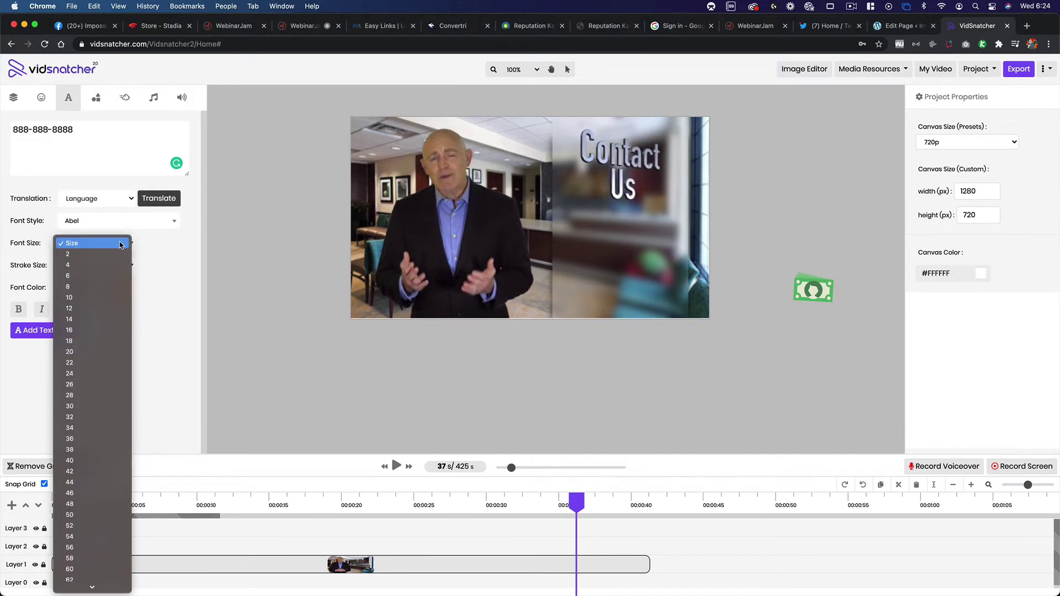
click(167, 250)
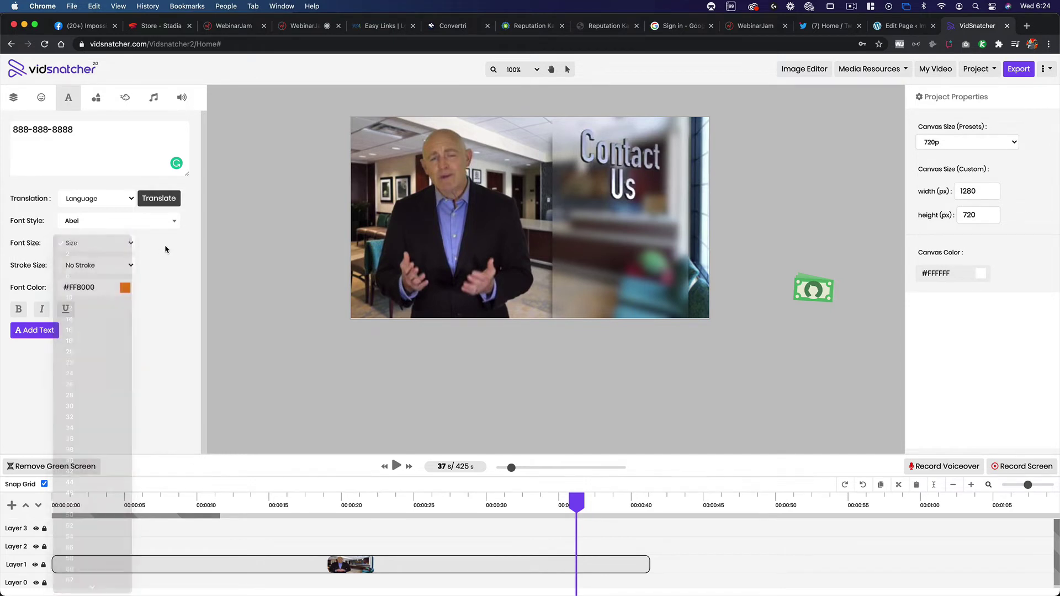
Step: Add the phone-number text on Layer 2 and enlarge it just below 'Contact Us'
click(41, 334)
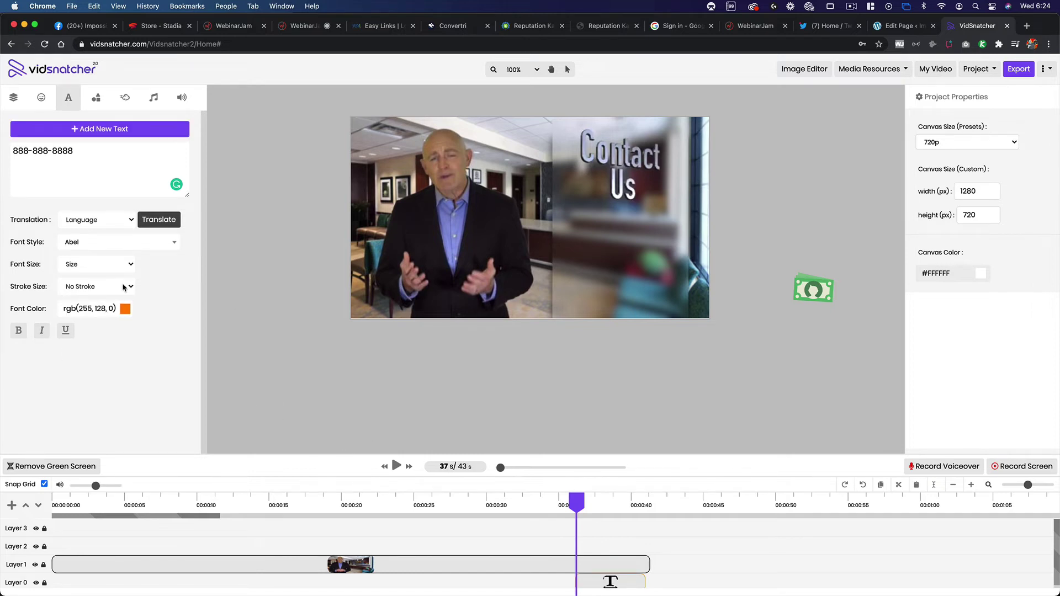
drag(608, 578, 615, 547)
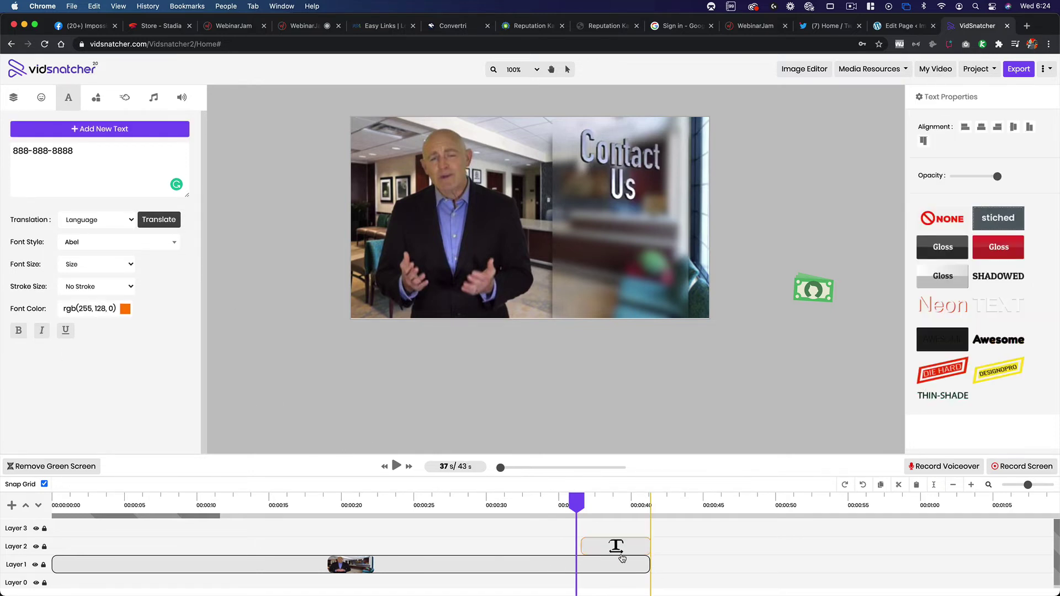
key(space)
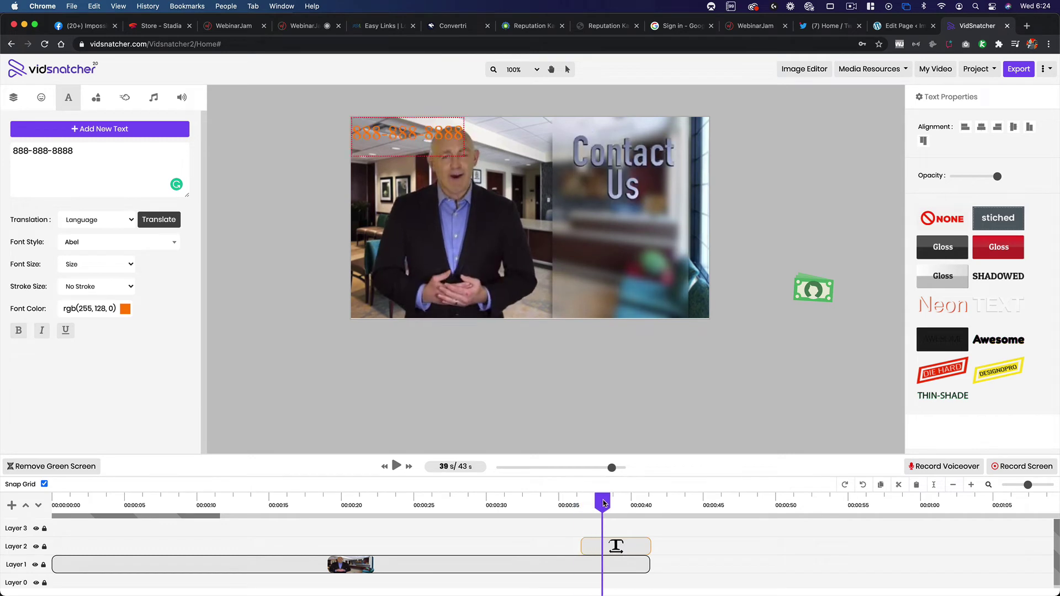
drag(434, 135, 649, 226)
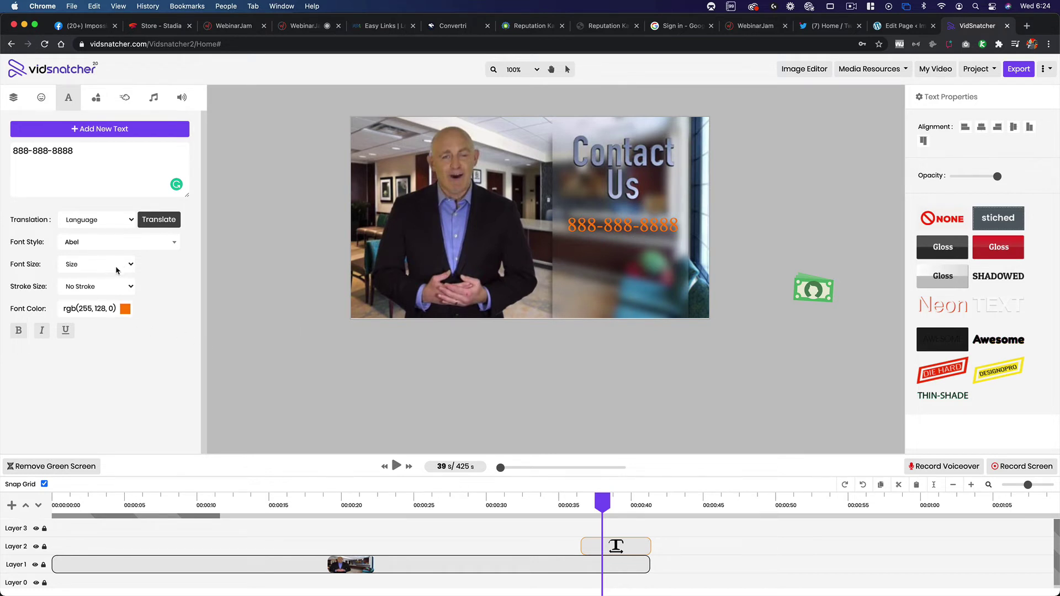
click(650, 223)
drag(677, 245, 649, 227)
click(649, 228)
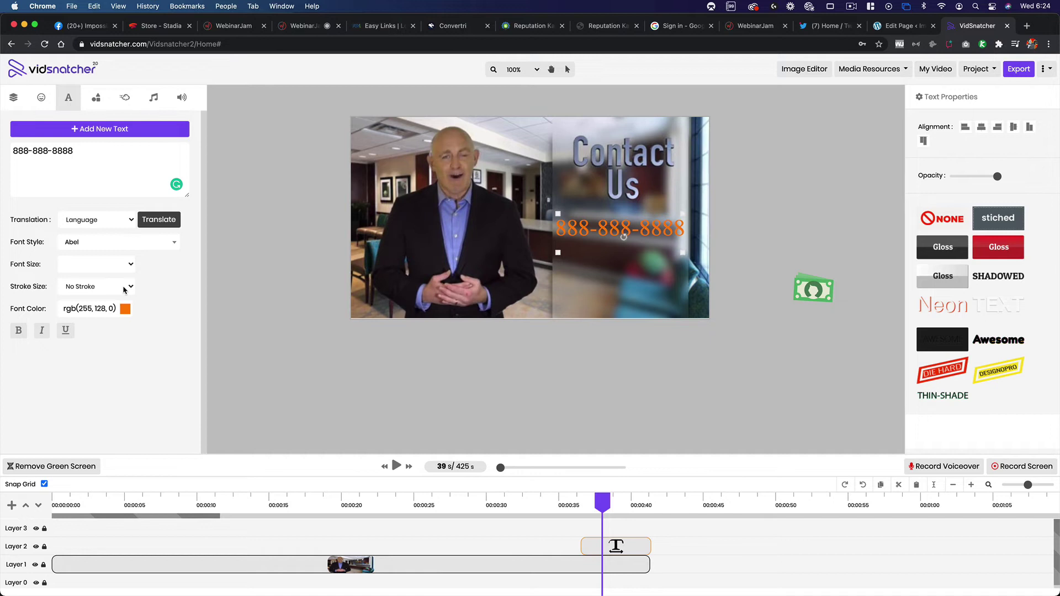
Step: Change the phone-number font colour from orange to light beige #F3E3D4
click(125, 313)
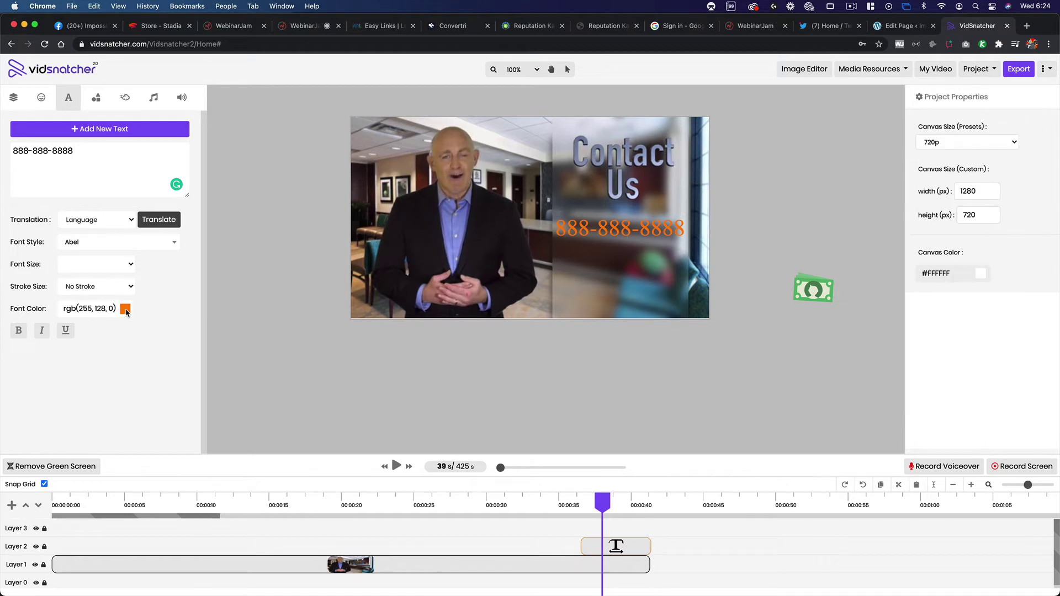
click(126, 311)
key(super+a)
text(#F1E4D6)
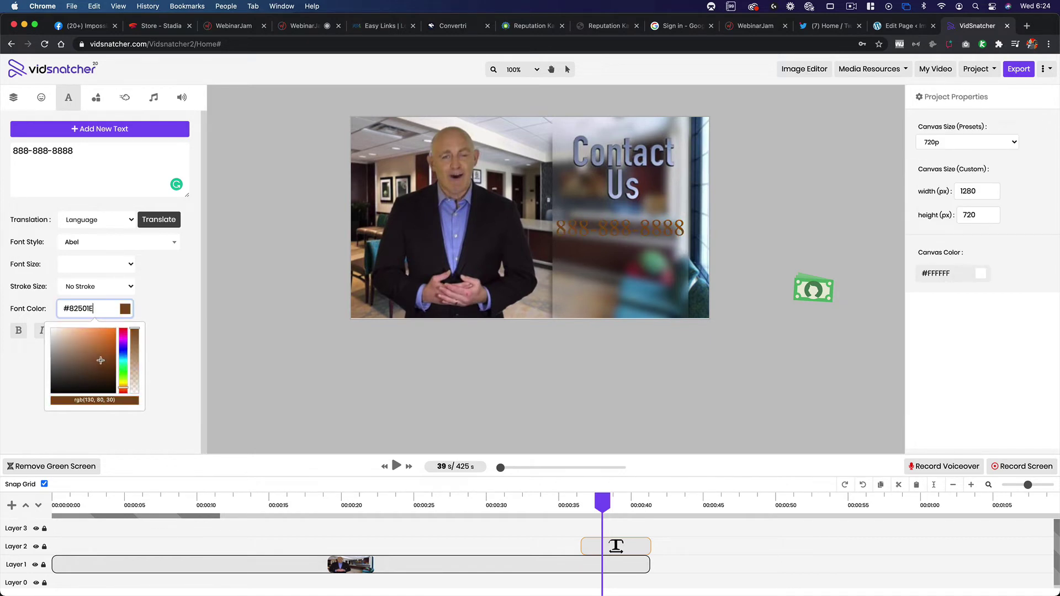
click(62, 328)
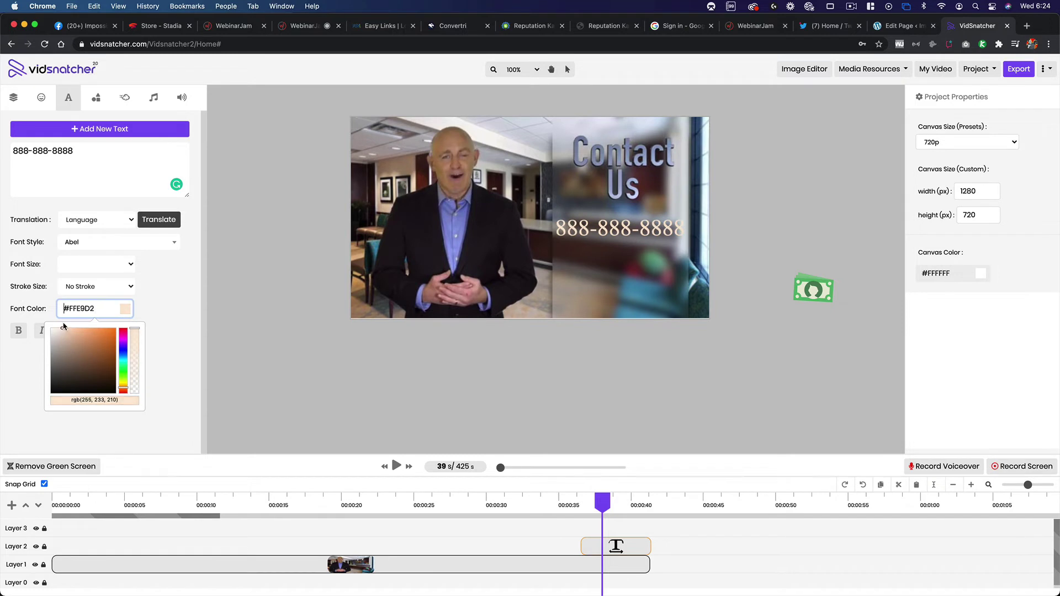
drag(57, 325, 154, 389)
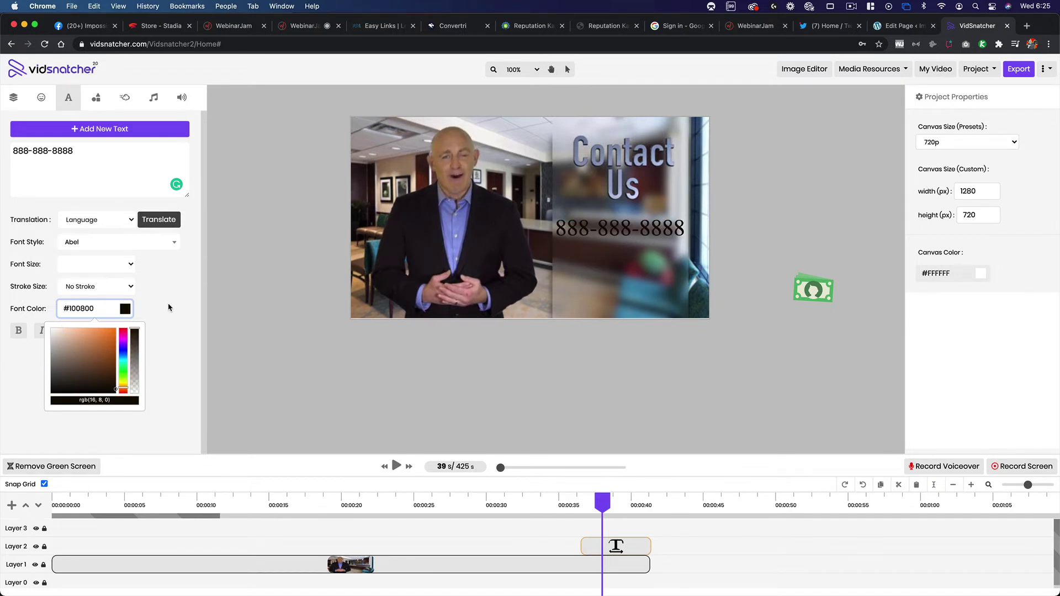
drag(78, 354, 58, 331)
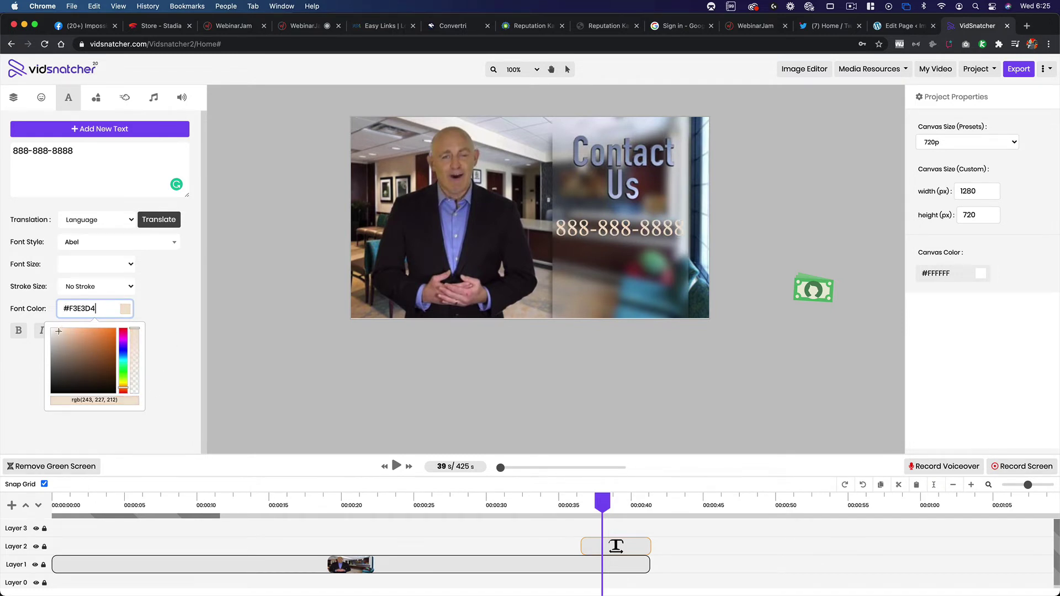
click(166, 288)
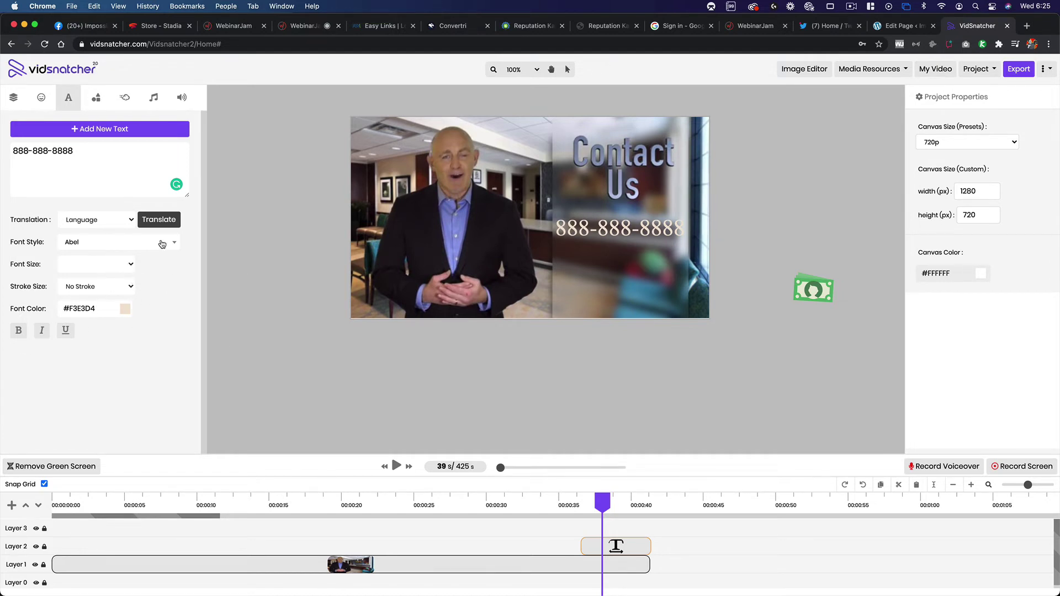
Step: Give the phone-number text a stroke size of 2
click(113, 288)
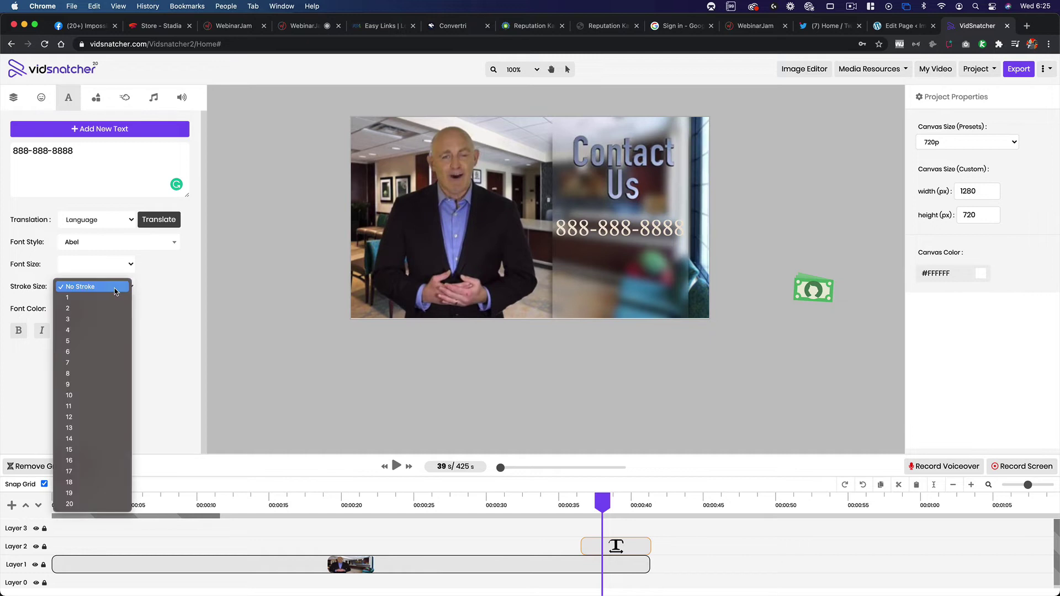
click(105, 309)
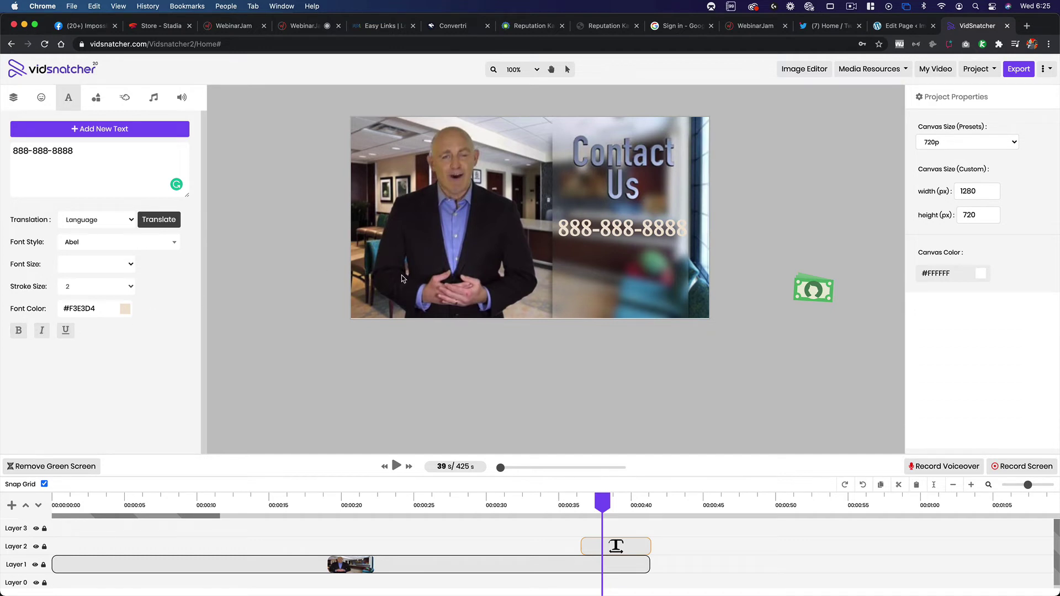
click(623, 230)
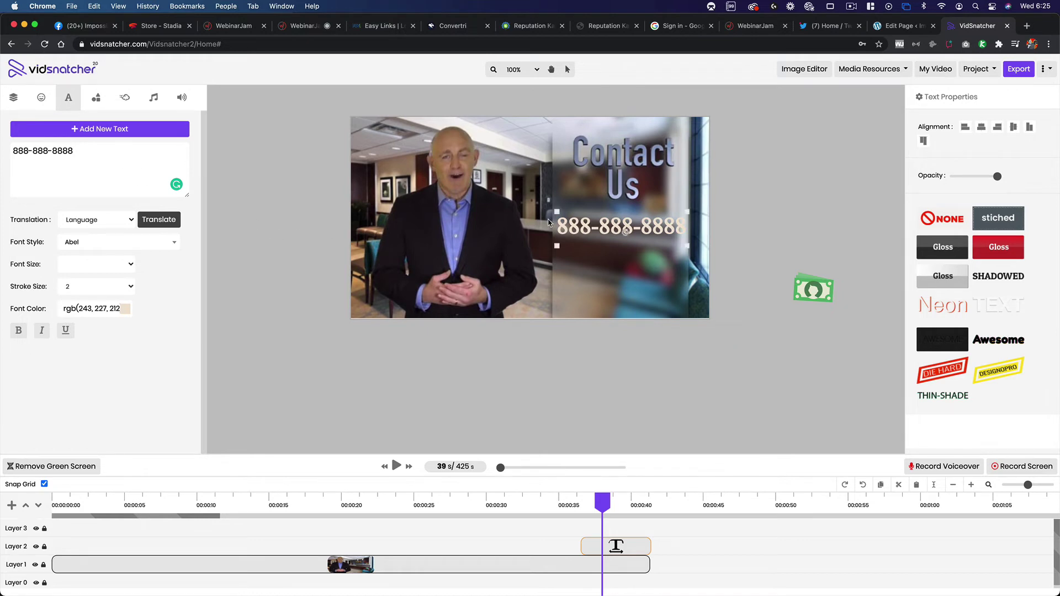
key(Return)
text(abc.com)
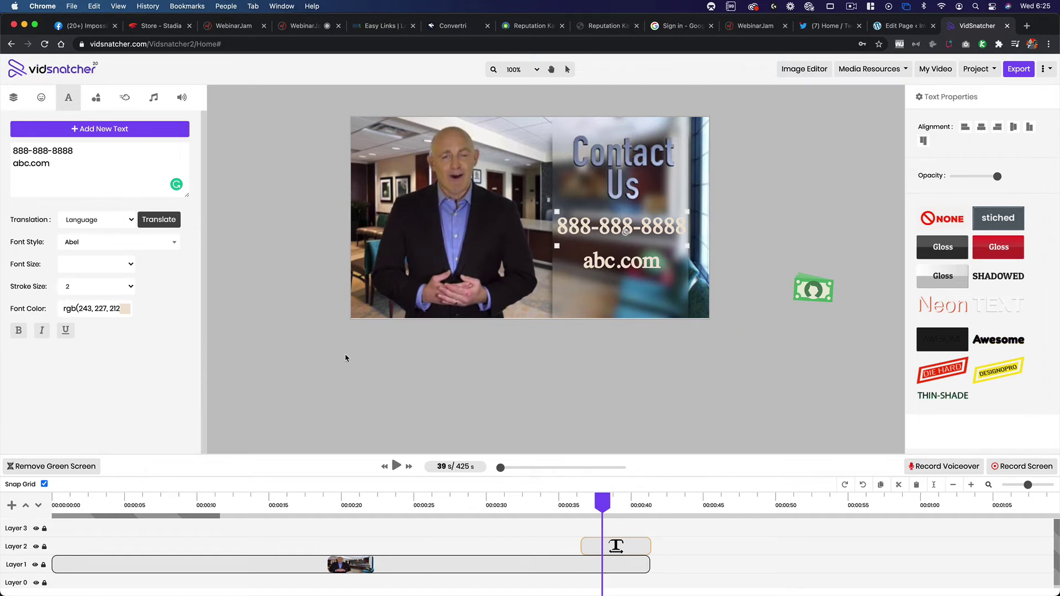
mouse_move(609, 504)
mouse_down()
mouse_move(577, 503)
mouse_move(664, 503)
mouse_move(539, 502)
mouse_move(611, 503)
mouse_up()
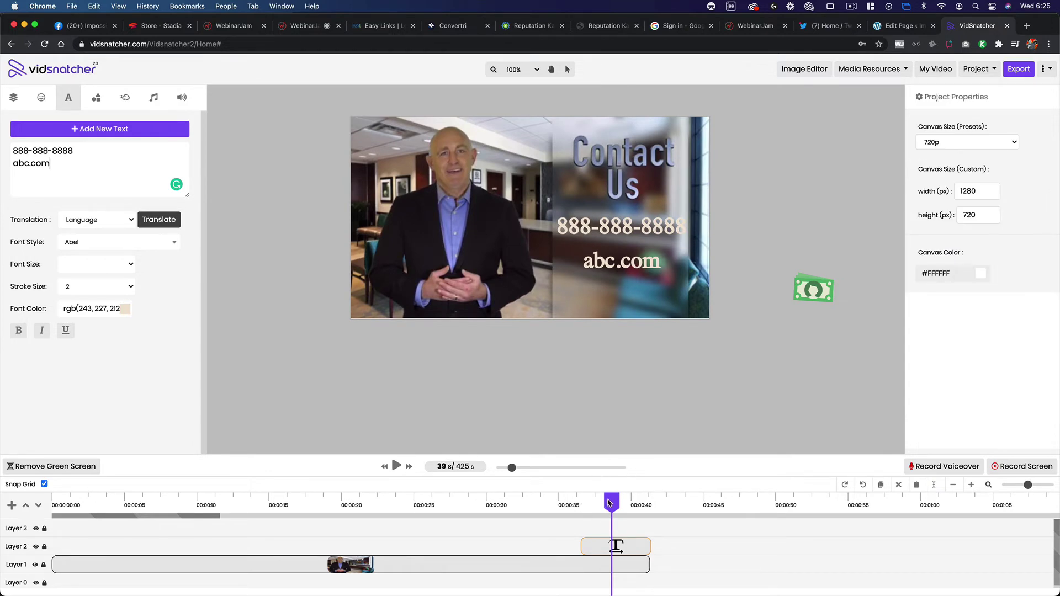
drag(611, 503, 46, 495)
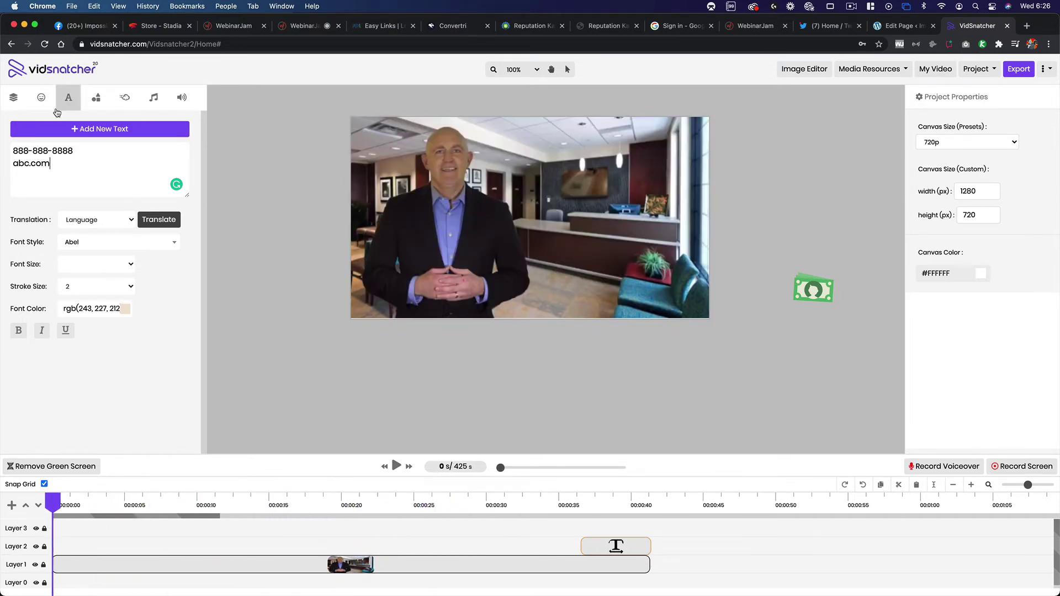
Step: Add a filled square from Shapes to Layer 3 and move it to the video's lower left
click(95, 102)
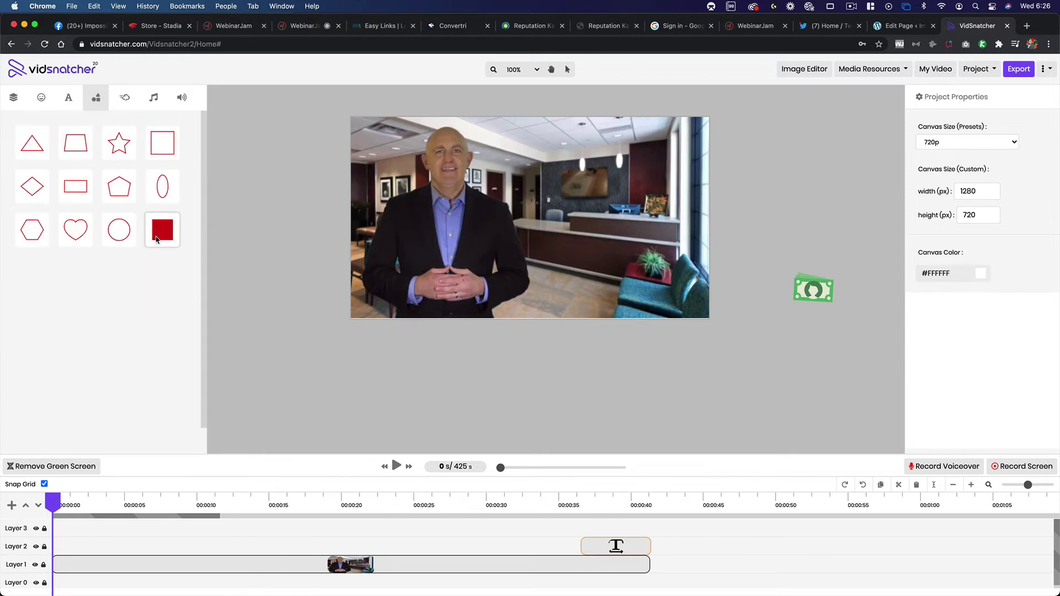
drag(159, 234, 83, 532)
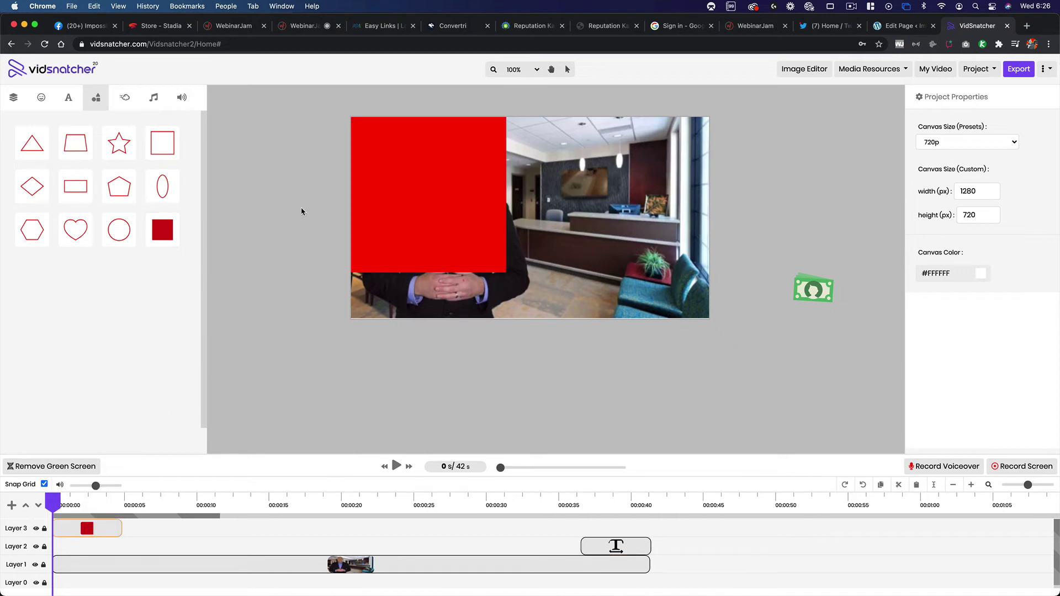
drag(417, 144, 434, 256)
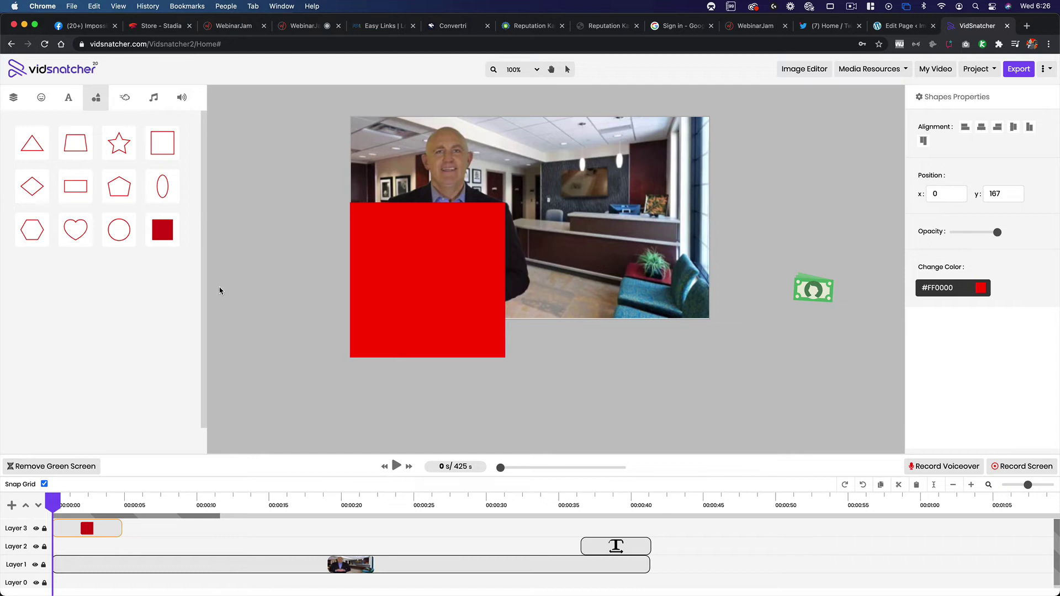
drag(478, 305, 455, 392)
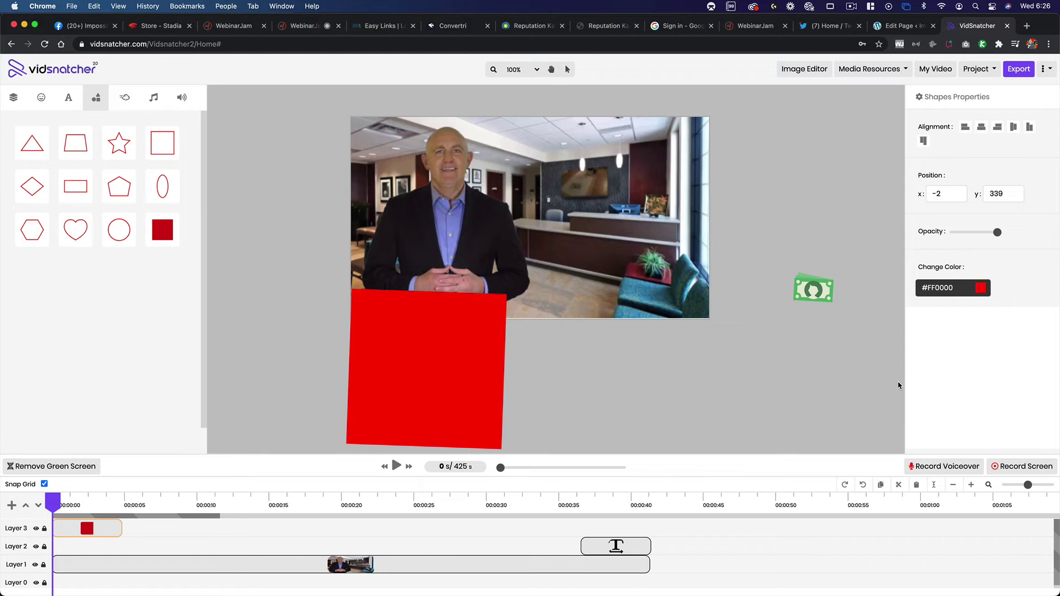
Step: Make the square near-black #060101, tilt it, lower its opacity, and extend its clip to ~35 s
click(982, 288)
drag(955, 360, 972, 371)
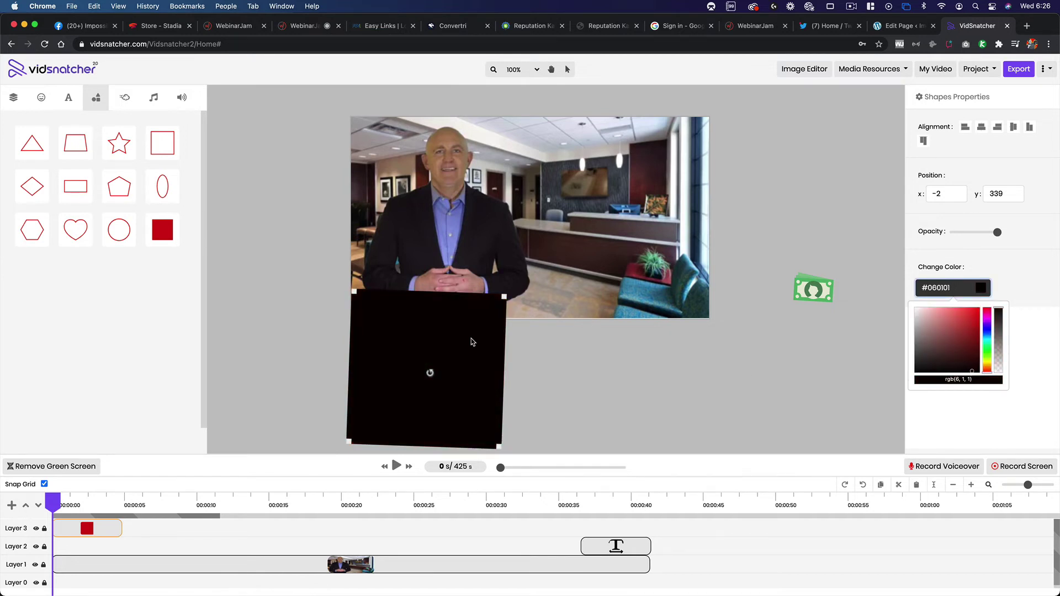
drag(431, 374, 441, 330)
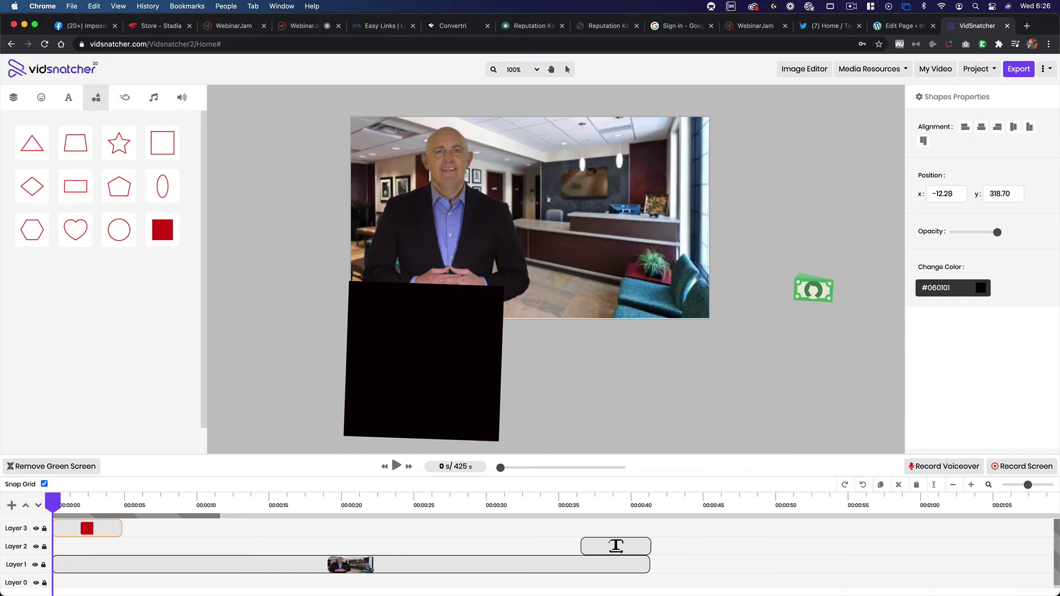
drag(997, 232, 985, 232)
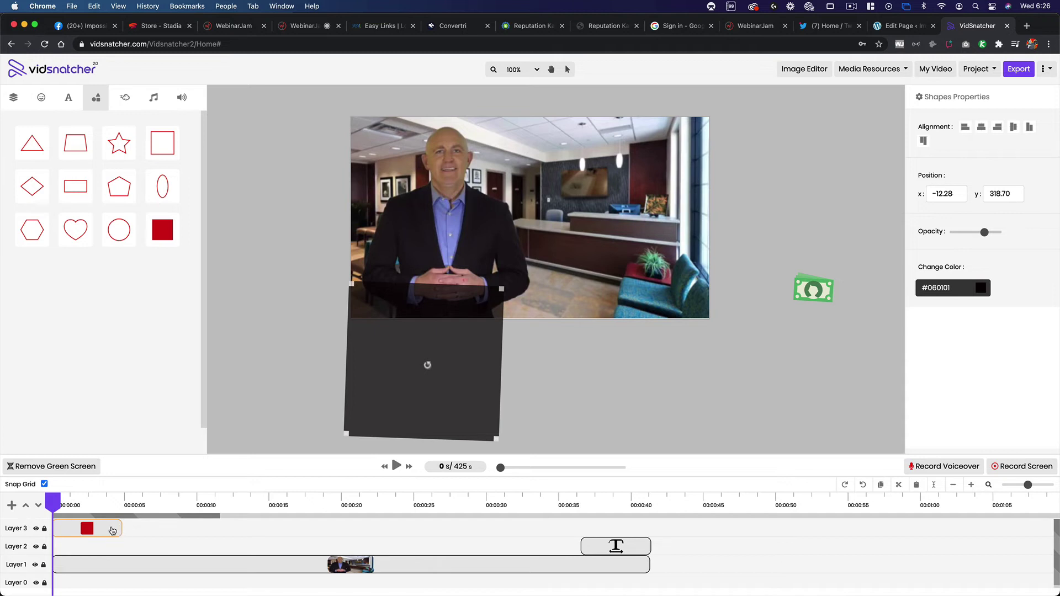
click(120, 529)
mouse_move(122, 526)
mouse_down()
mouse_move(580, 525)
mouse_move(582, 501)
mouse_up()
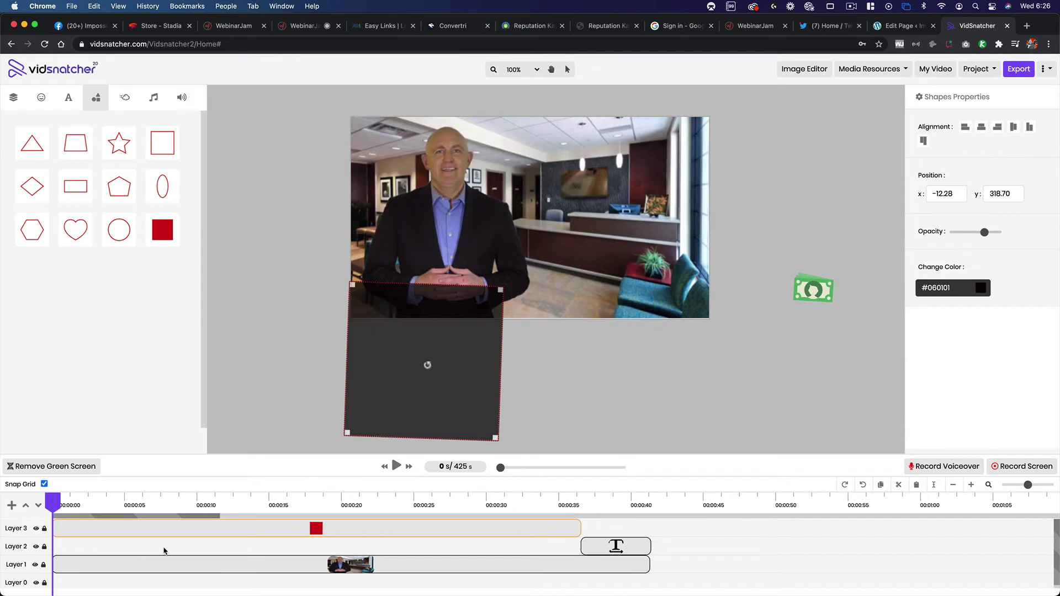
click(69, 98)
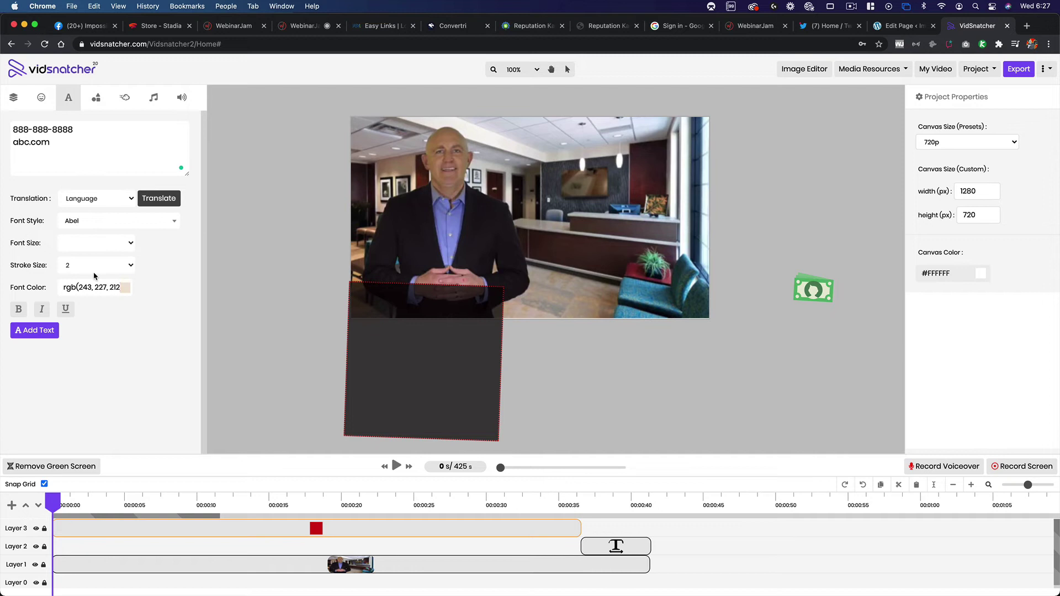
drag(66, 146, 1, 146)
key(BackSpace)
click(38, 331)
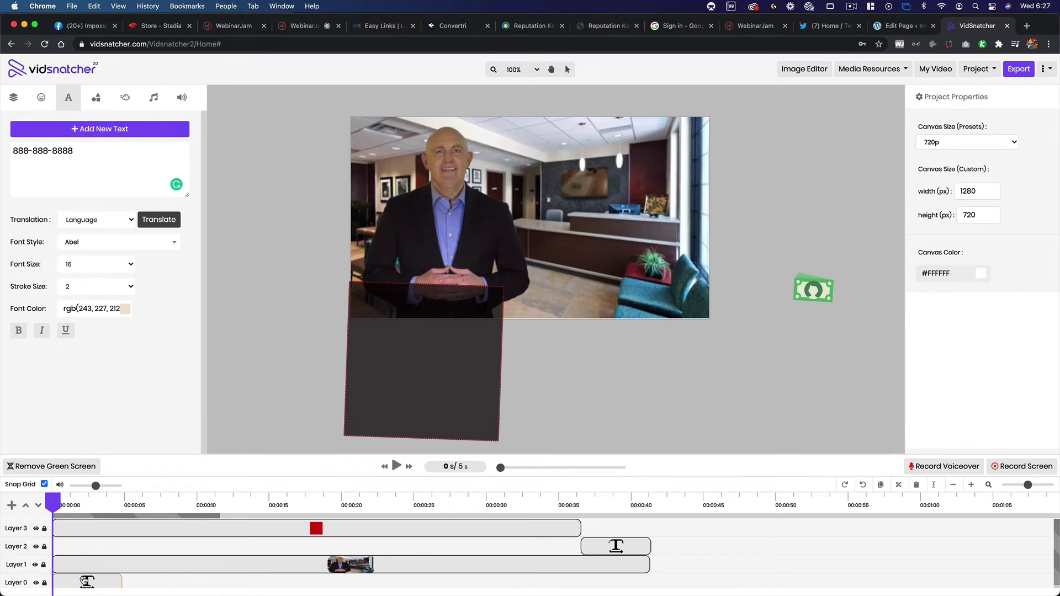
drag(121, 528, 120, 545)
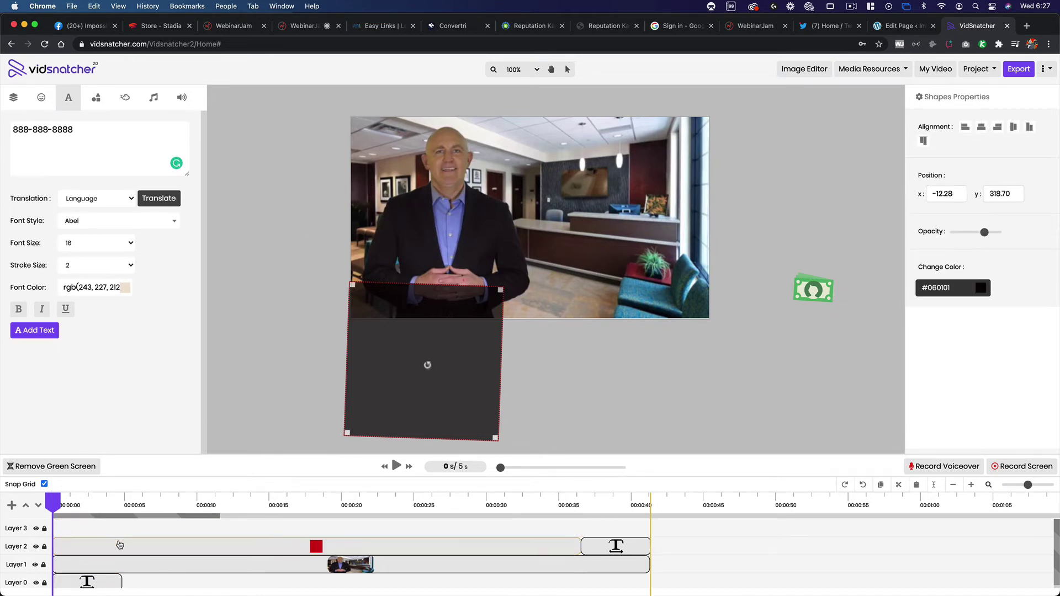
drag(87, 581, 87, 530)
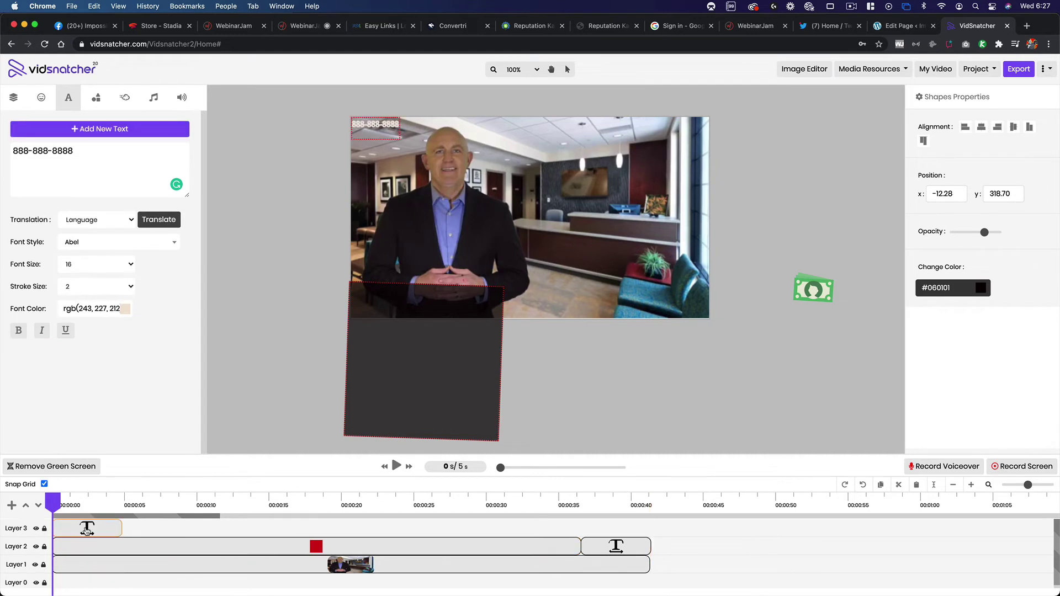
Step: Place the phone number on the dark box and stretch its clip to about 36 seconds
click(75, 497)
click(258, 246)
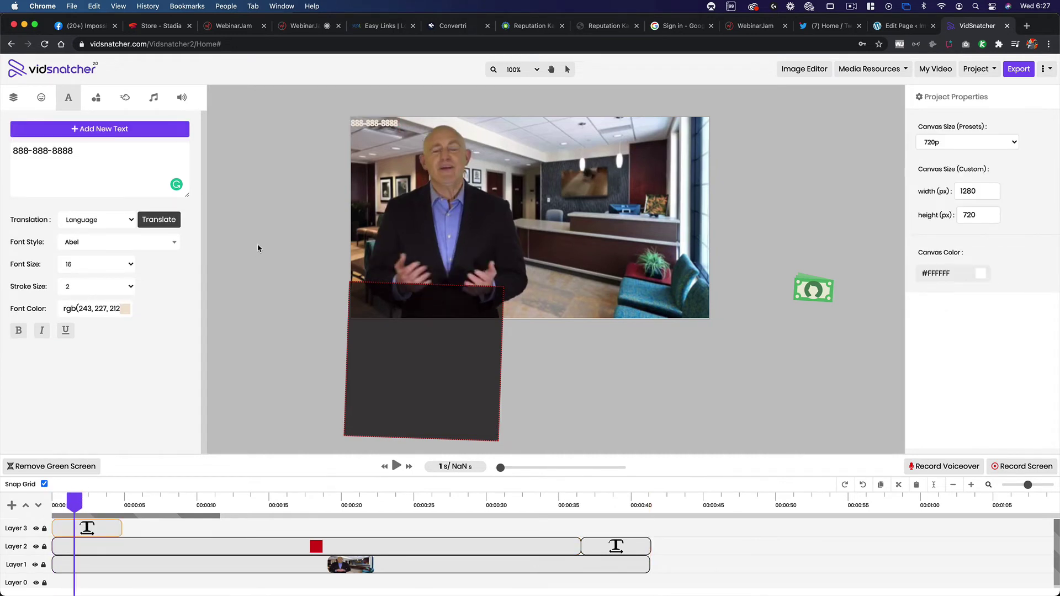
drag(383, 128, 482, 301)
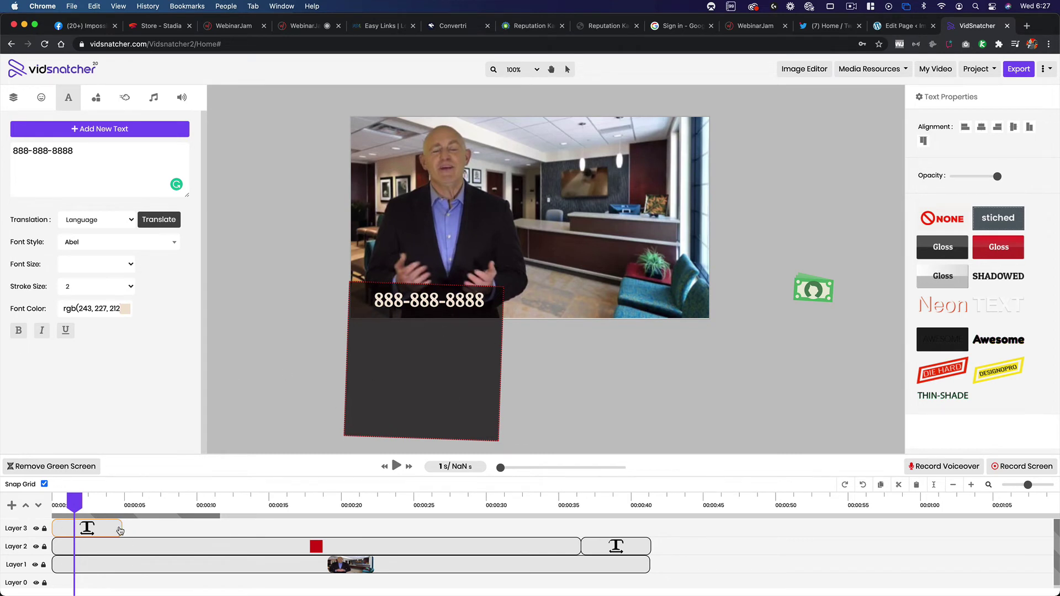
drag(122, 529, 582, 519)
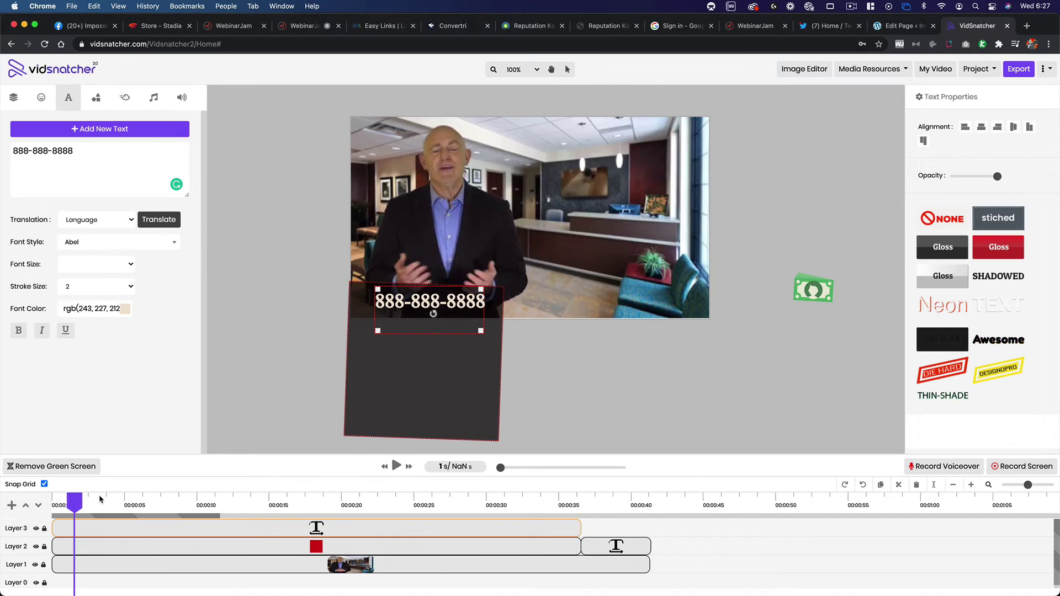
drag(99, 499, 296, 497)
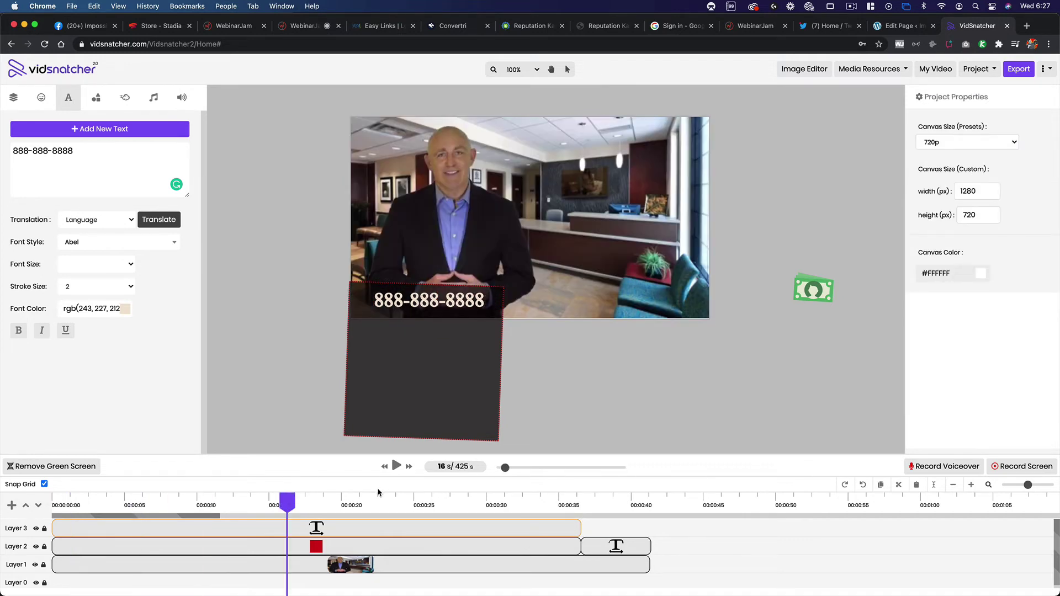
drag(382, 502, 539, 503)
drag(435, 501, 196, 506)
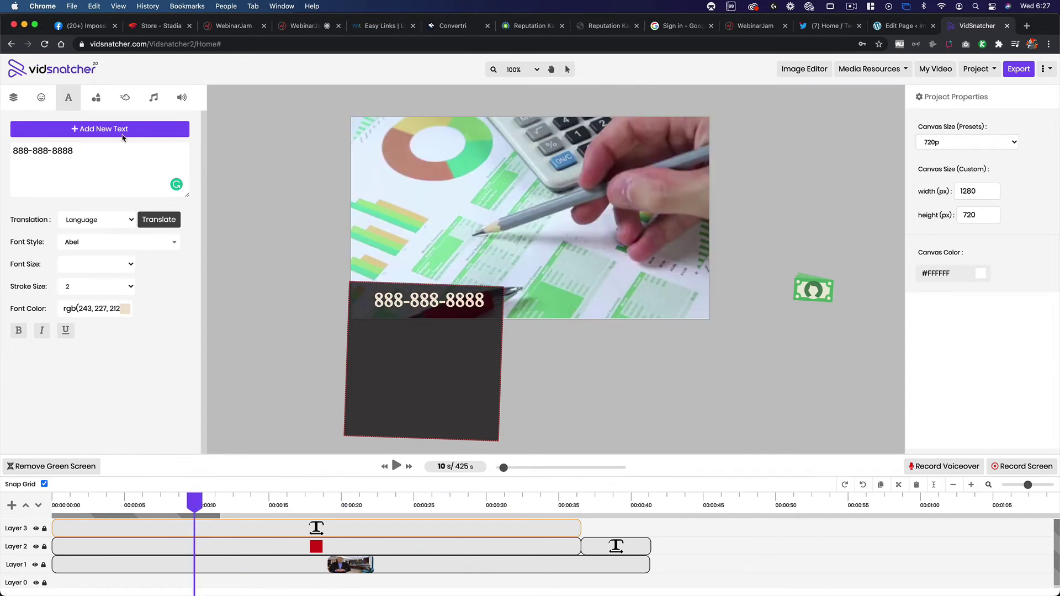
Step: Give the Layer 3 phone-number text clip an Out-Effect and preview its exit from about 33 s
click(124, 99)
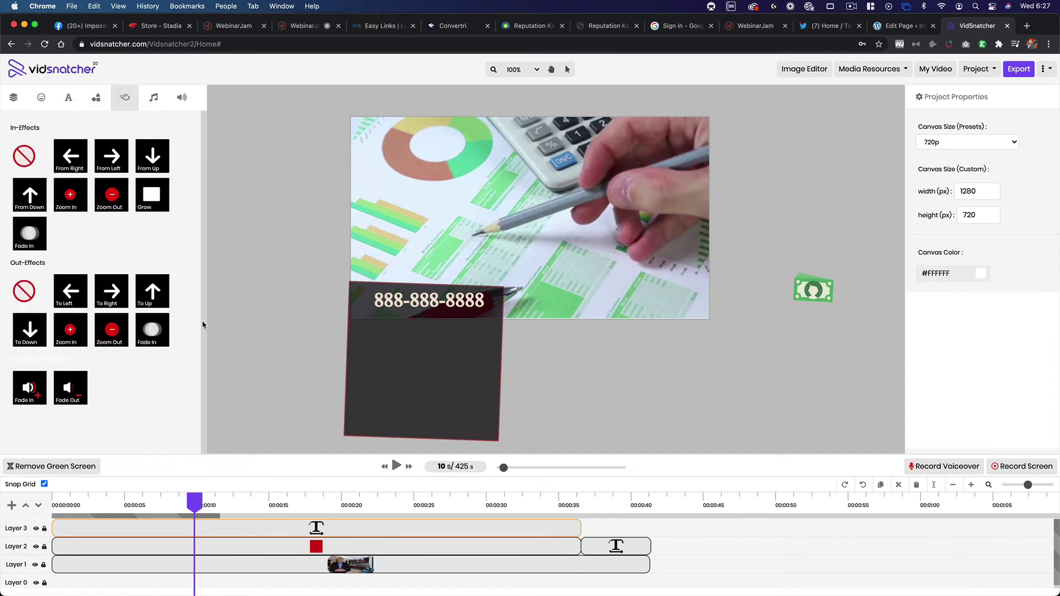
click(575, 531)
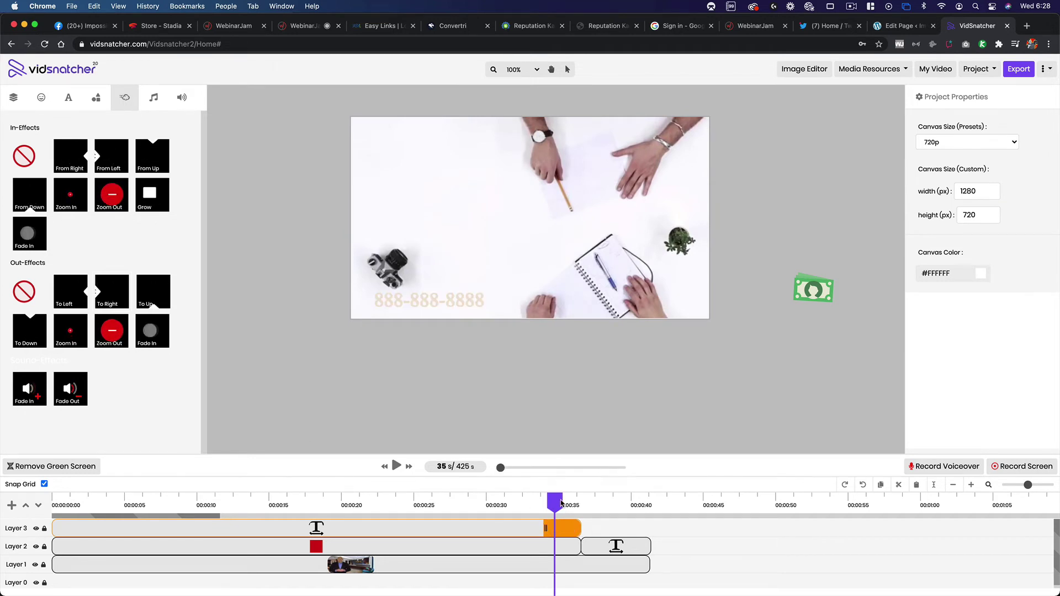
drag(561, 504, 521, 503)
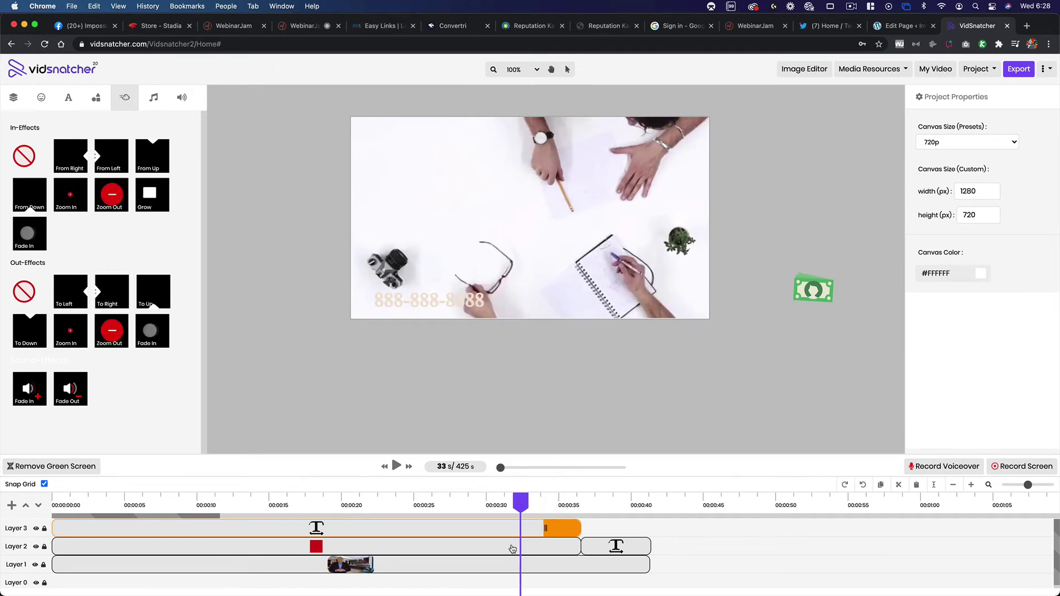
key(space)
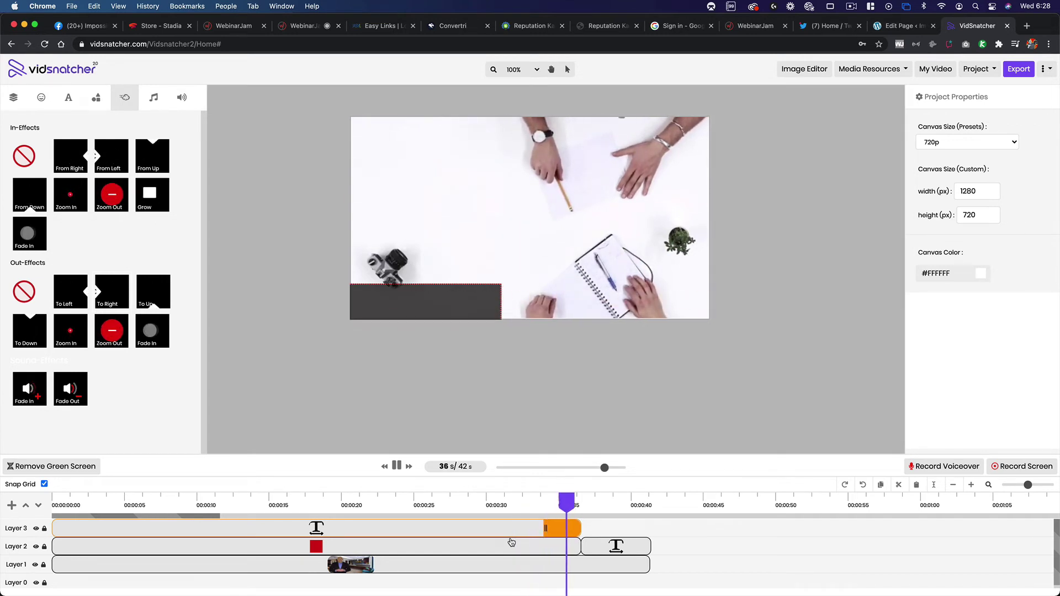
key(space)
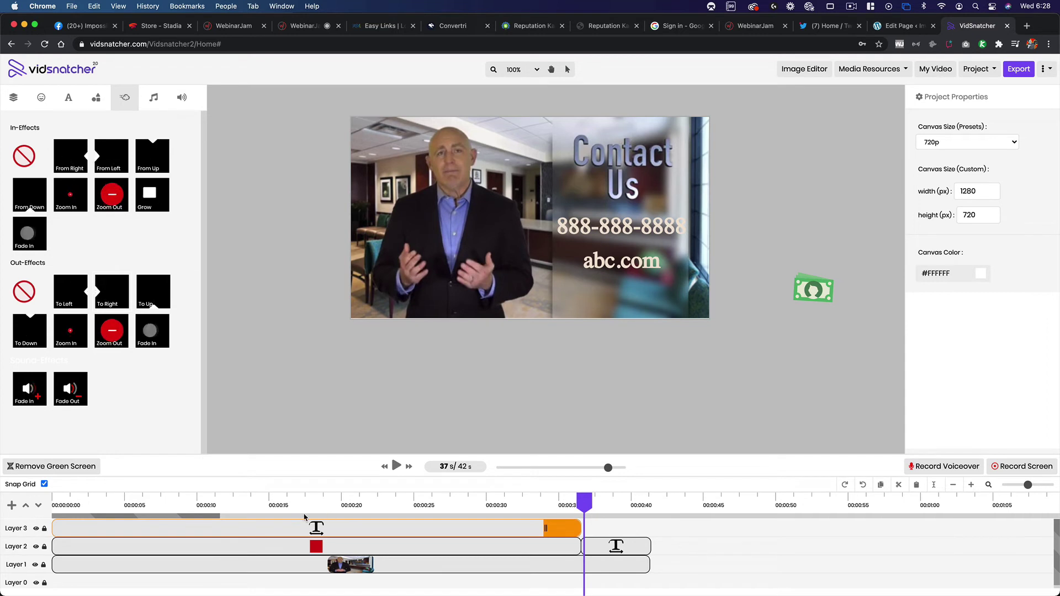
Step: Give the phone-number text the From Down entrance transition
click(81, 503)
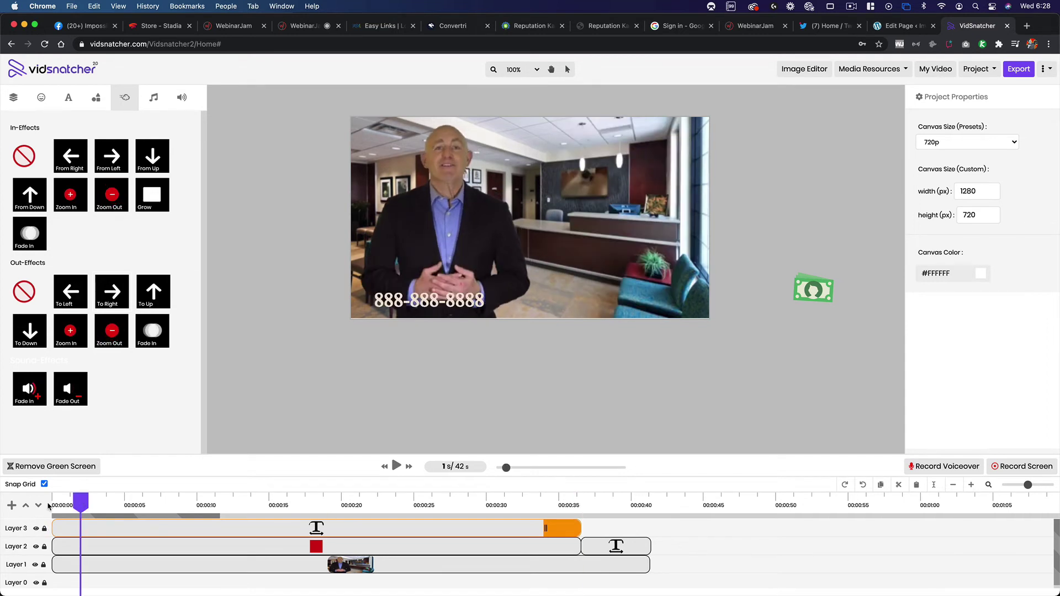
click(70, 532)
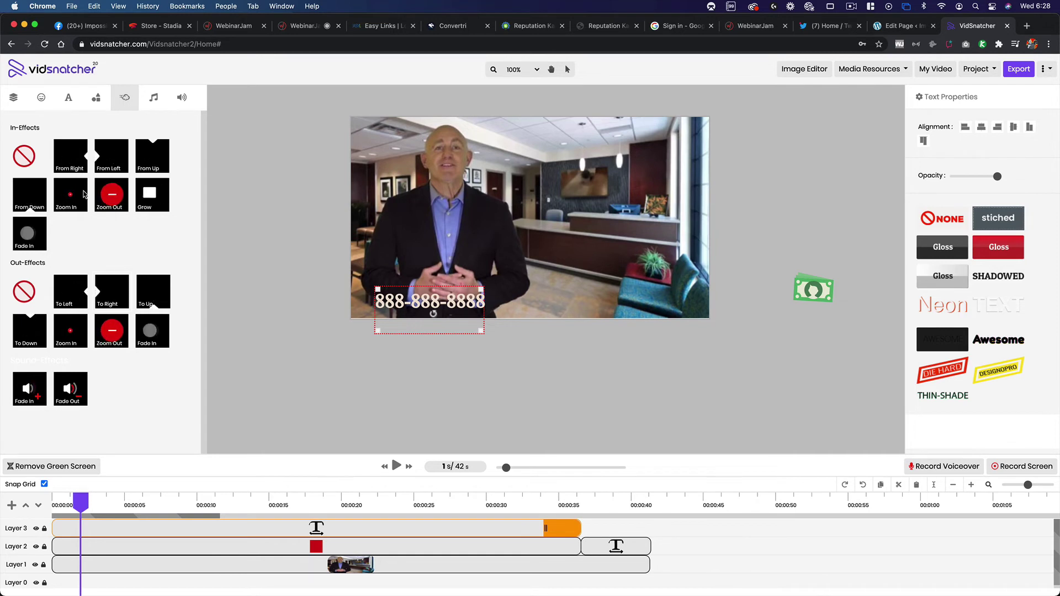
click(29, 195)
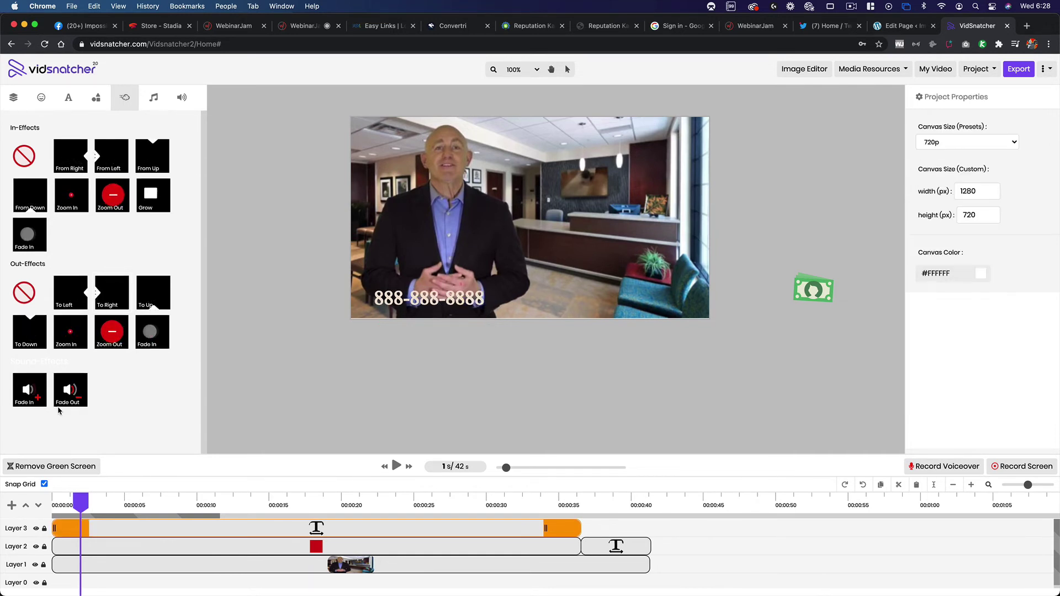
Step: Play the video from the start, then pause the preview at about 13 s
drag(77, 506, 40, 507)
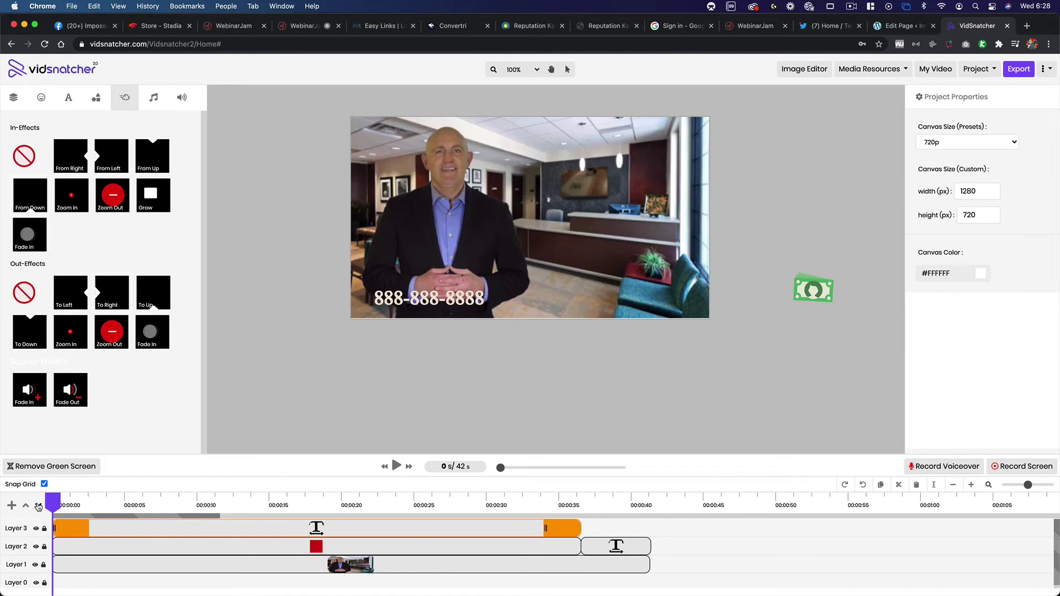
click(397, 467)
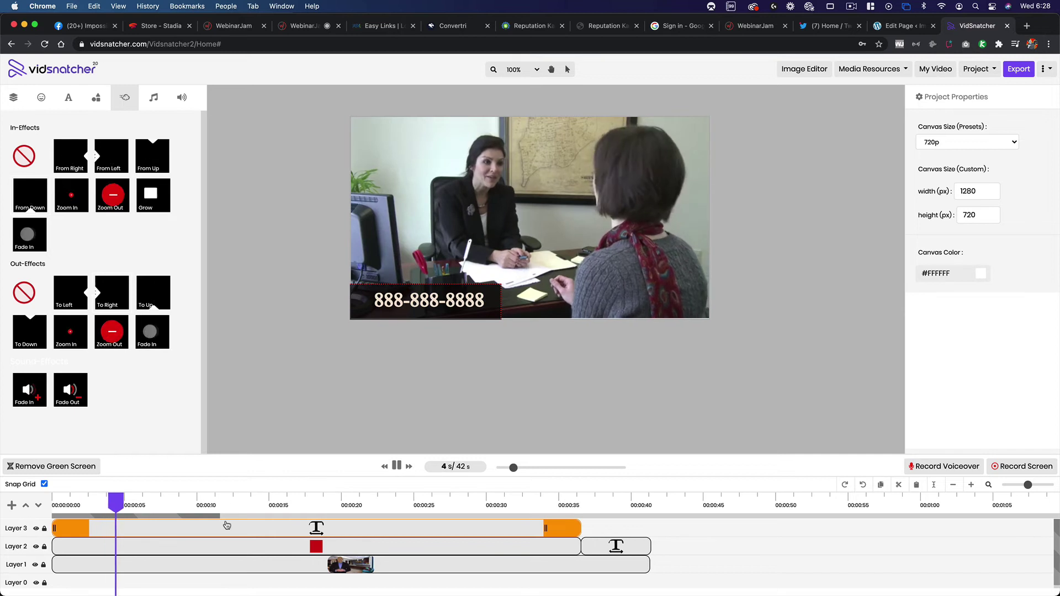
click(231, 504)
click(396, 467)
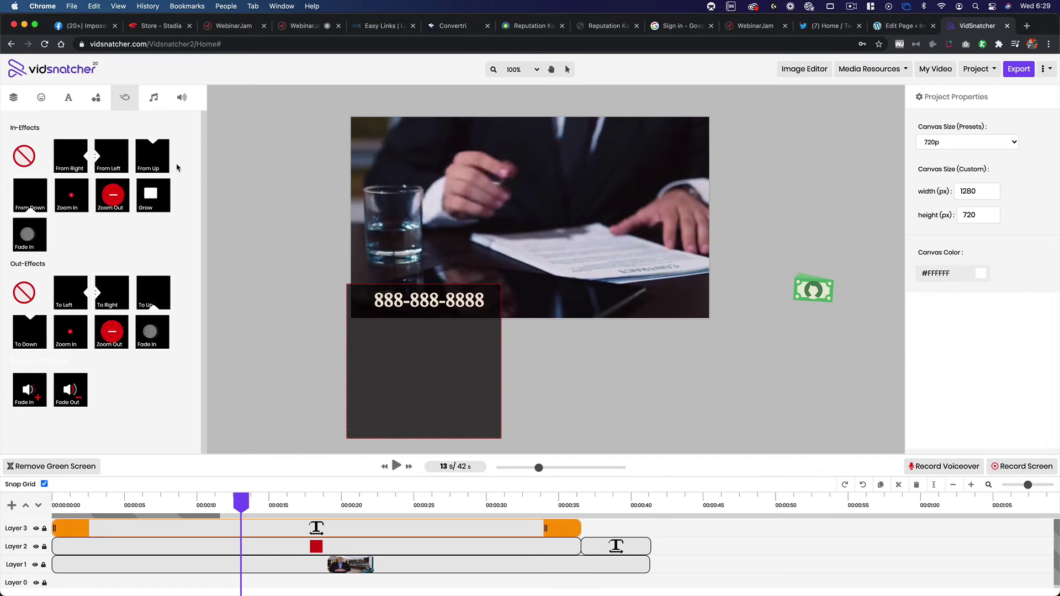
Step: Enter the text-to-speech script 'I am text to voice', leaving translation unchanged
click(150, 104)
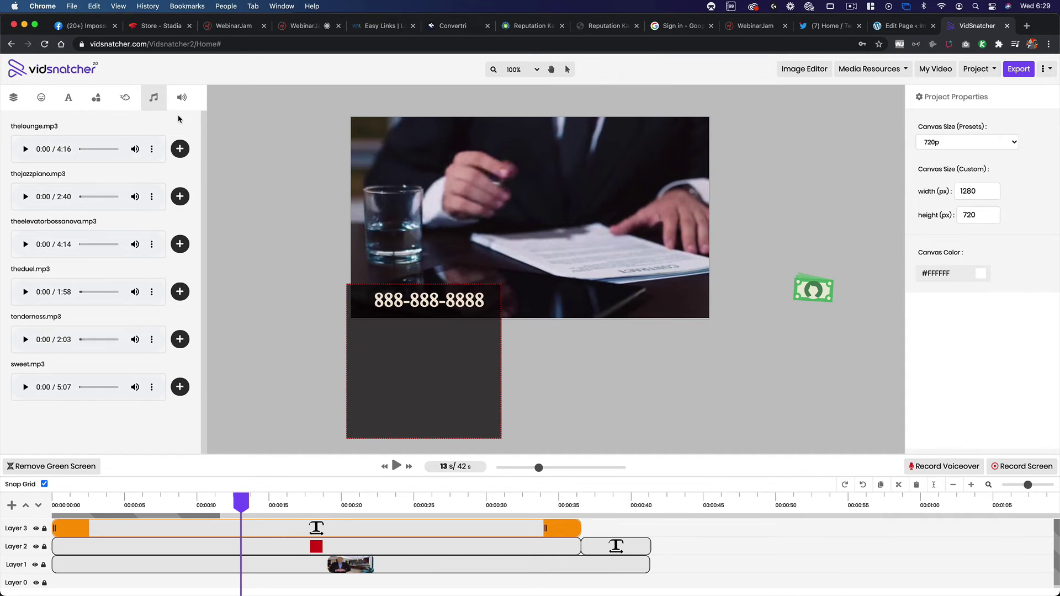
click(181, 97)
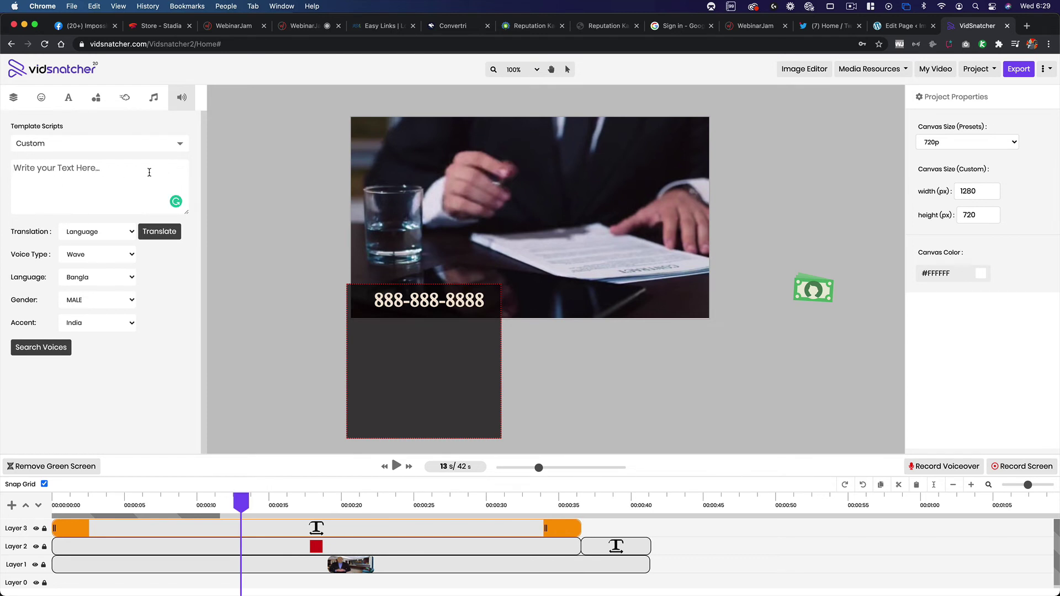
text(I am text to voice)
click(89, 239)
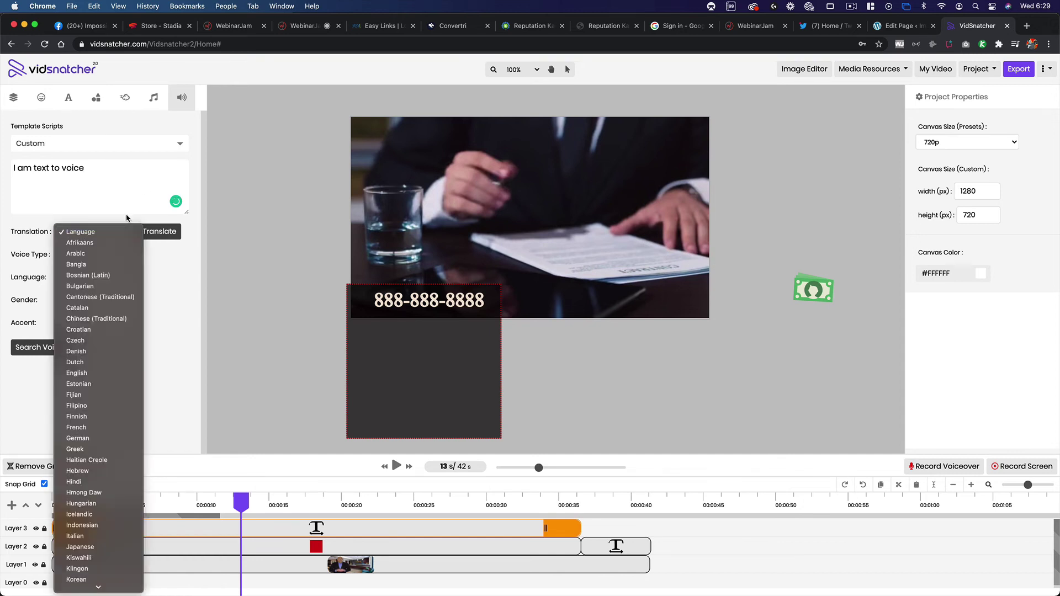
click(39, 265)
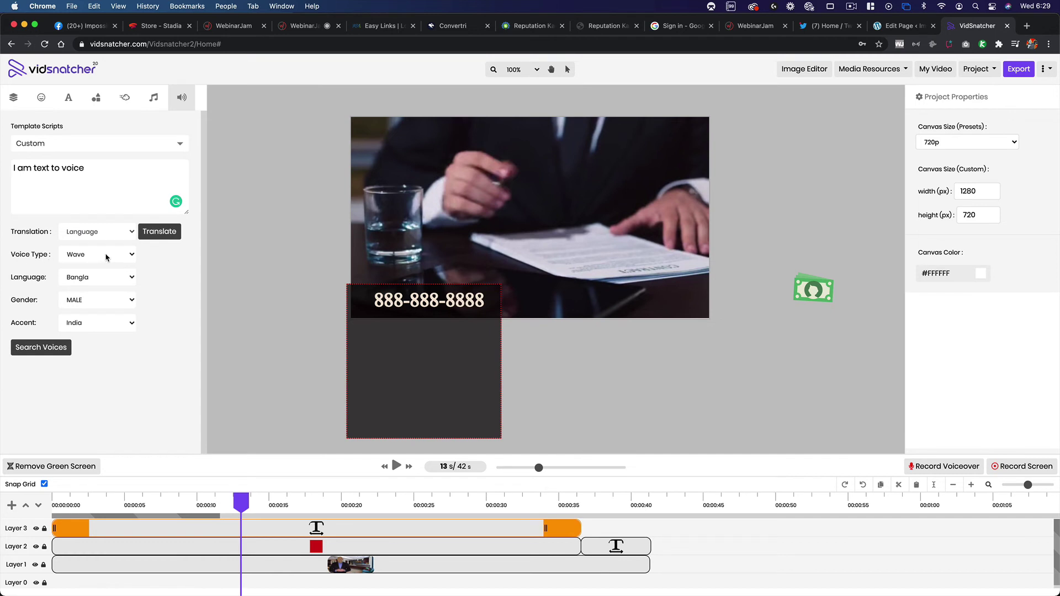
Step: Search for Wave voices in English with a United States accent
click(83, 258)
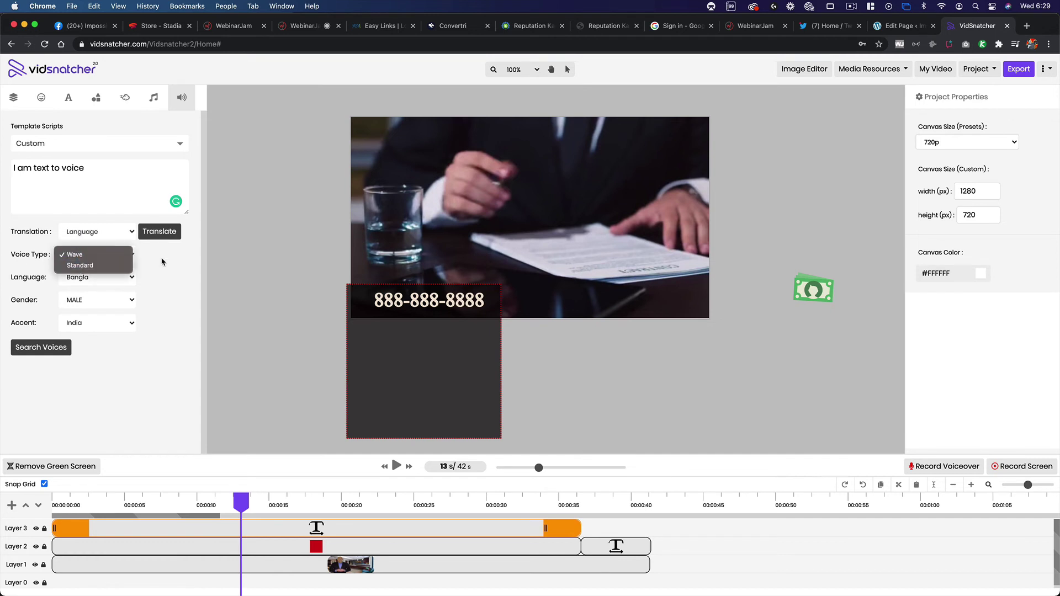
click(75, 255)
click(111, 283)
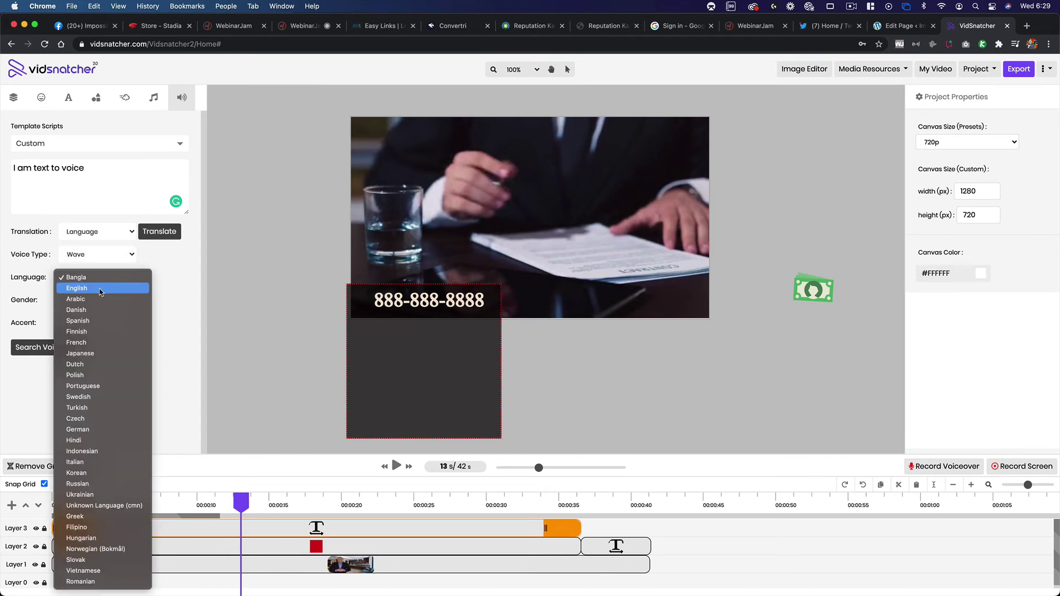
click(101, 290)
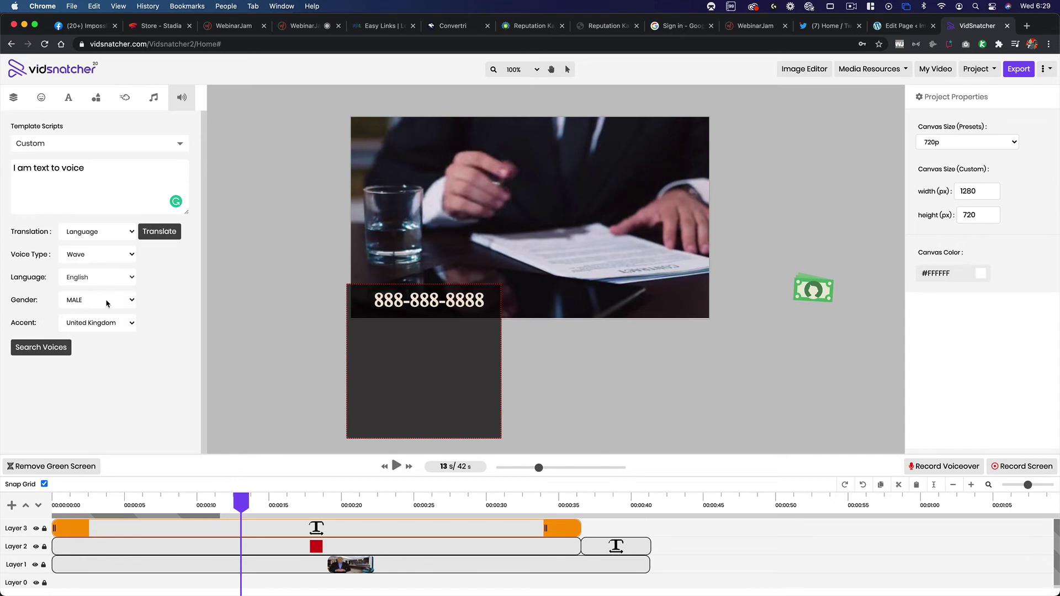
click(93, 329)
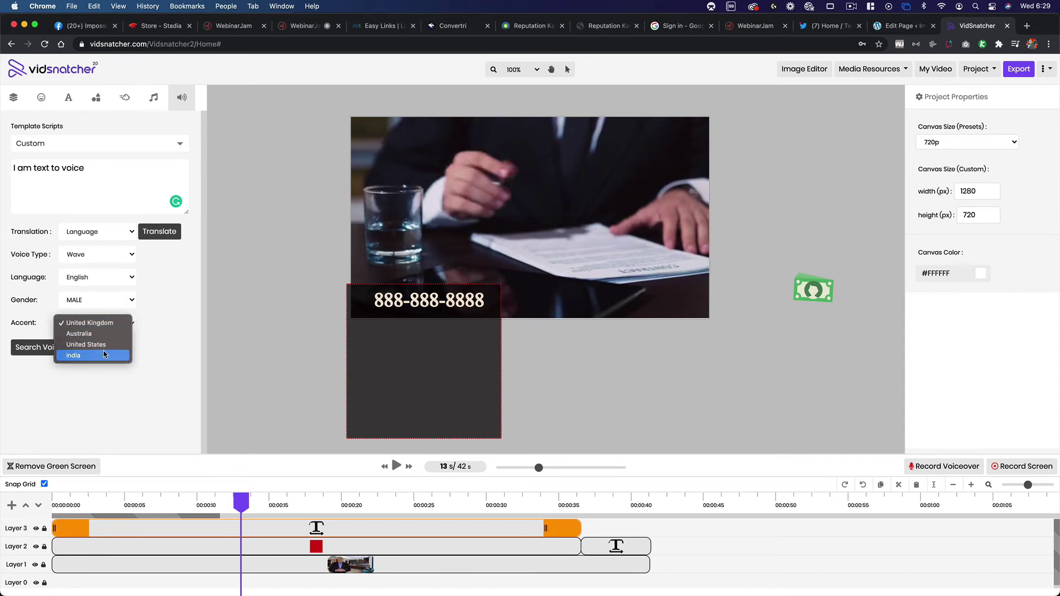
click(103, 344)
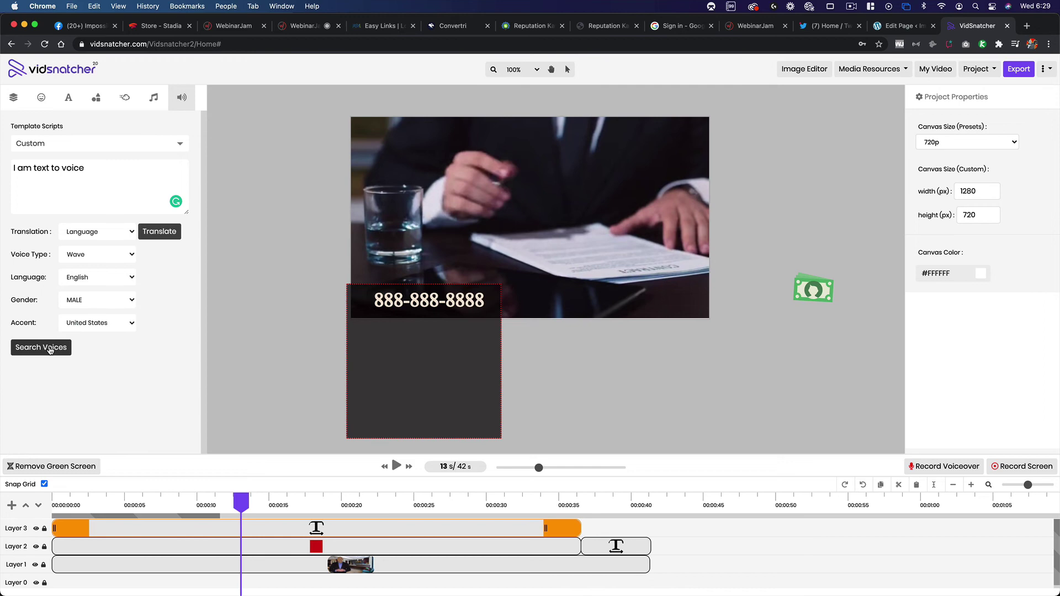
click(24, 340)
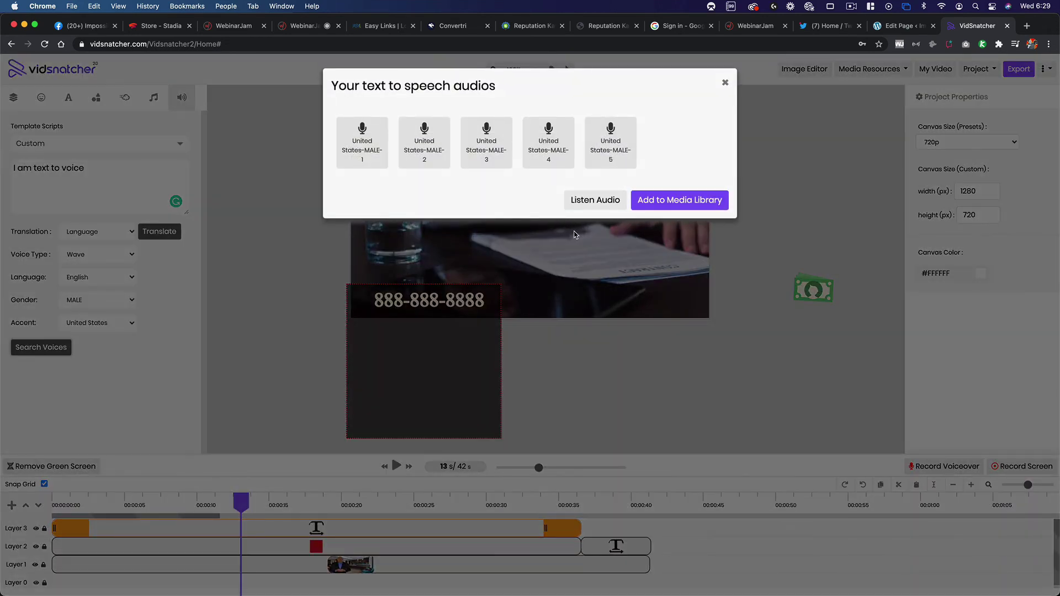
Step: Preview the United States-MALE-5 voice and add it to the media library
click(619, 142)
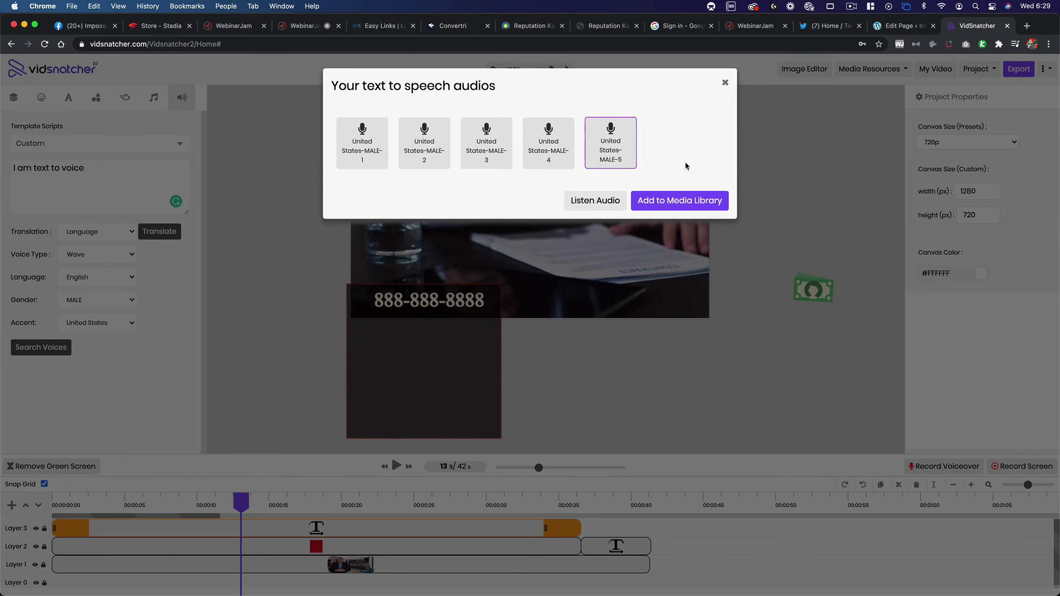
click(605, 203)
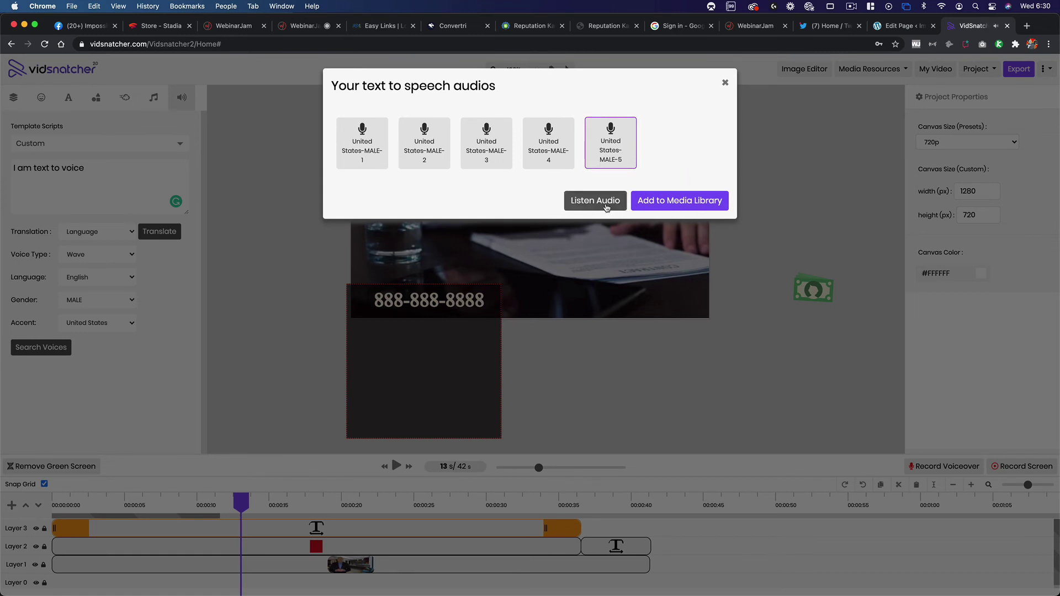
click(606, 208)
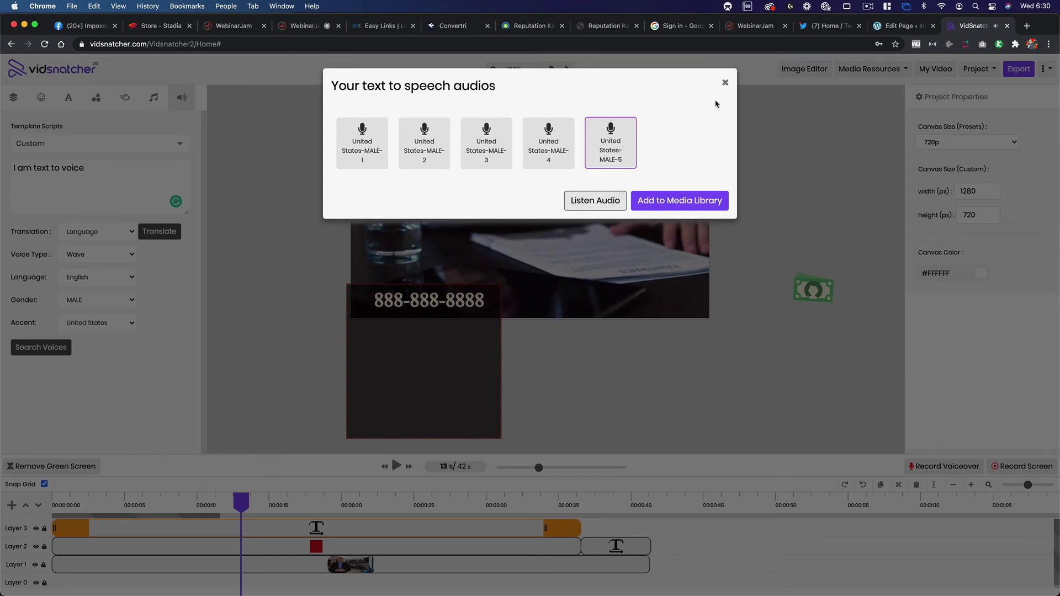
click(678, 204)
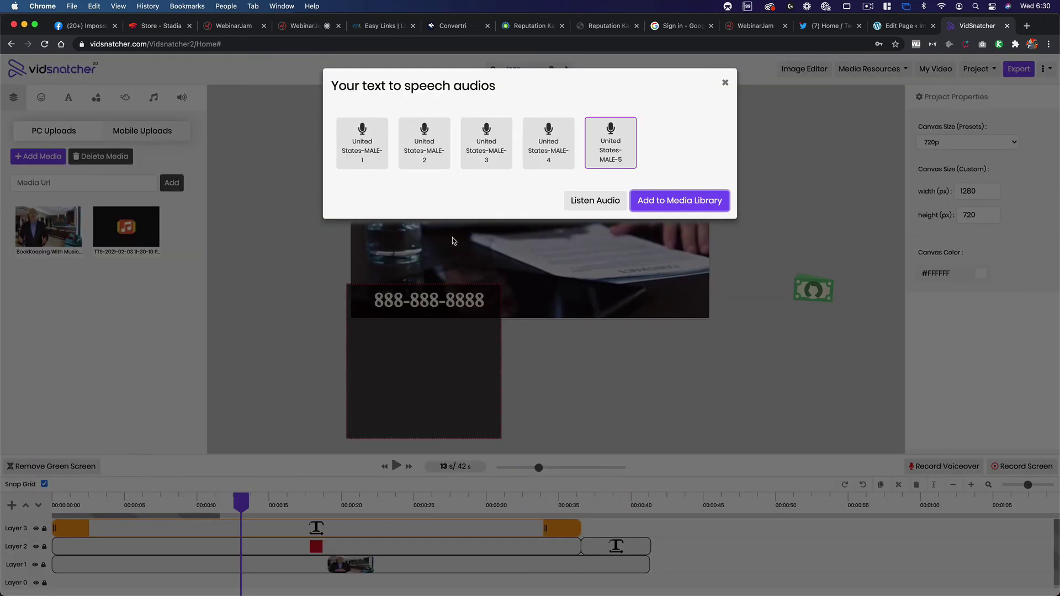
click(725, 83)
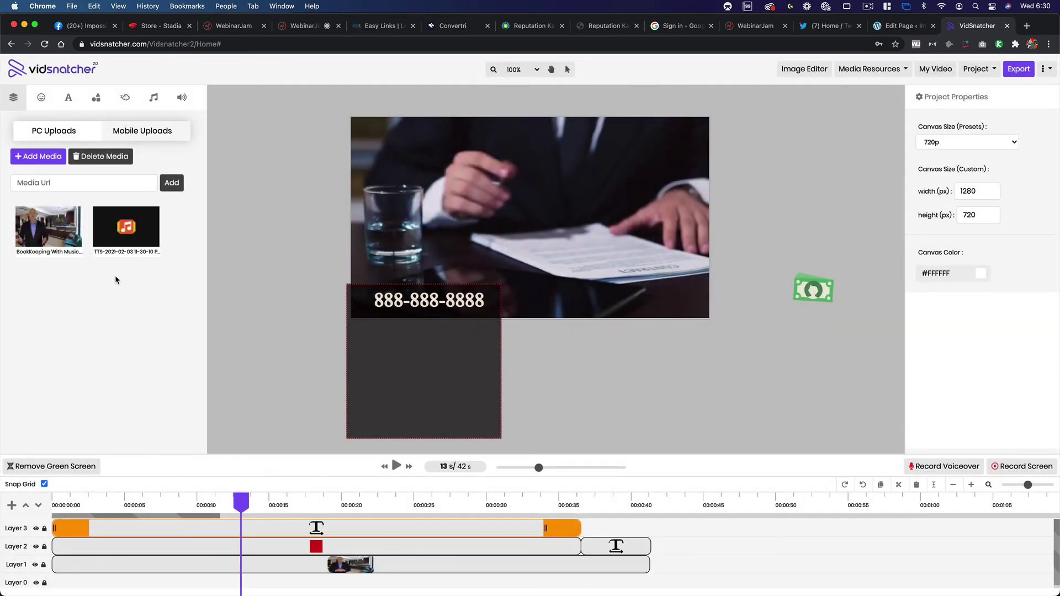
Step: Place the voice clip on Layer 1 at 42 s and play it back
mouse_move(132, 238)
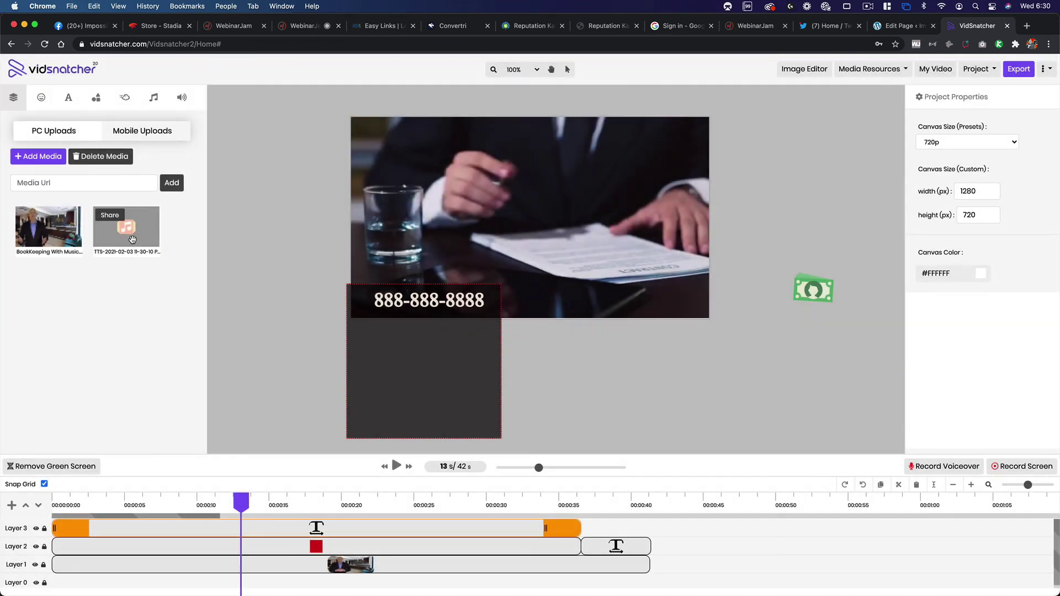
drag(132, 238, 685, 562)
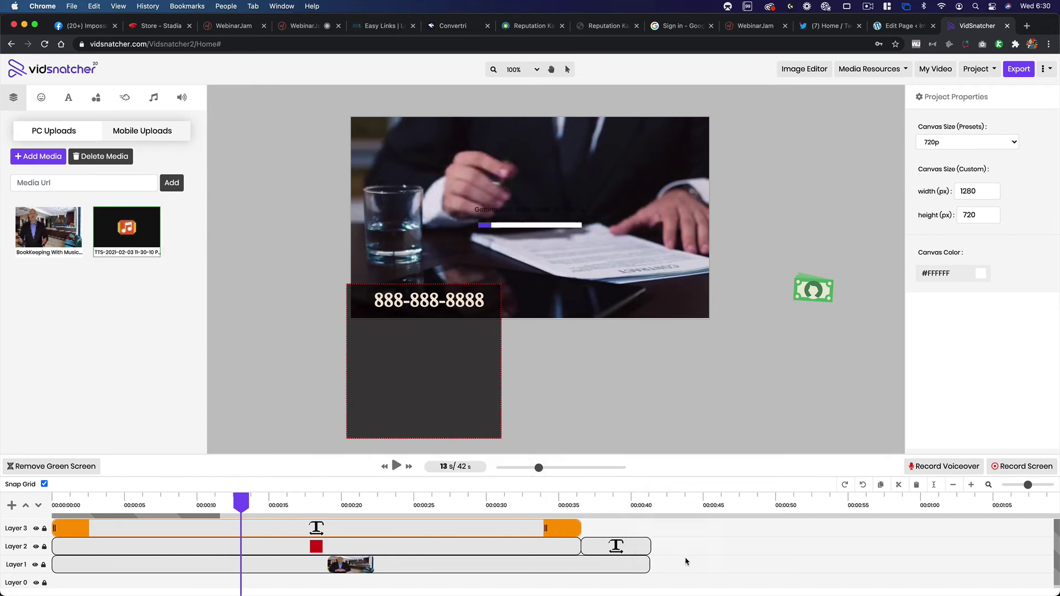
click(649, 500)
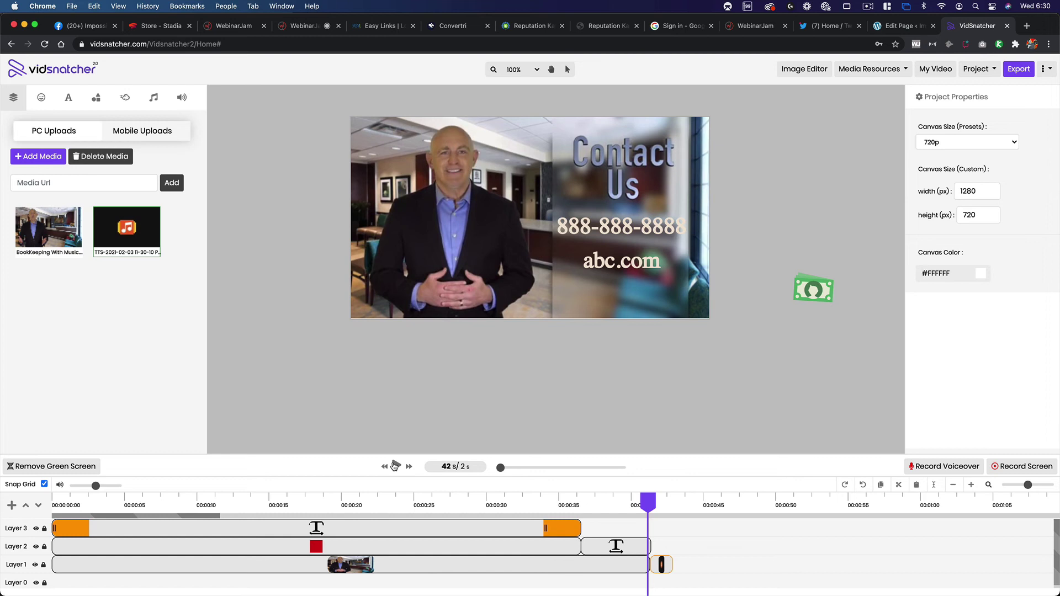
click(396, 466)
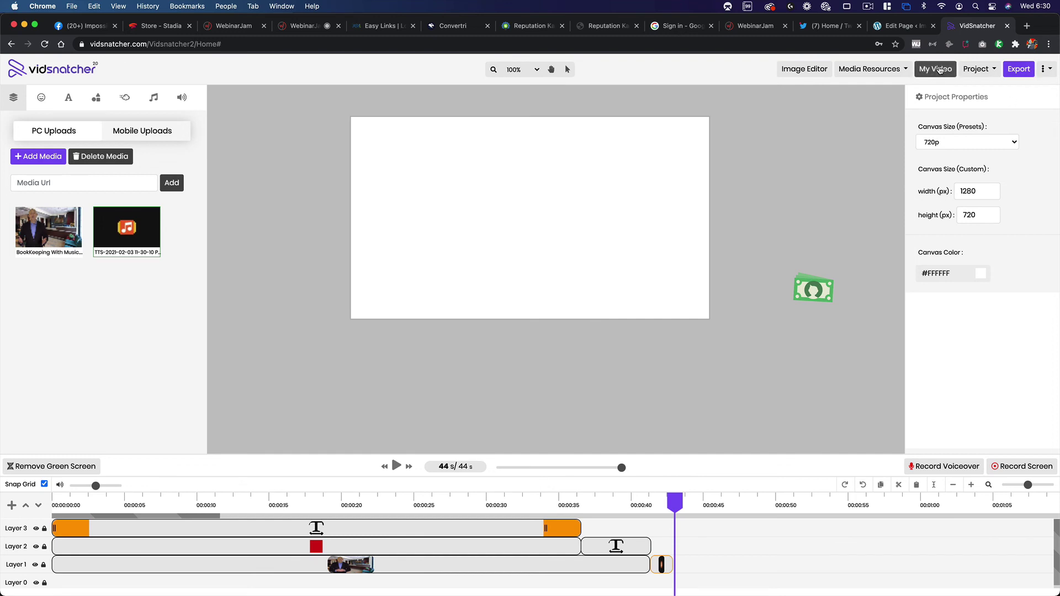
Step: Save the project under a new name and acknowledge the queued export notice
click(992, 70)
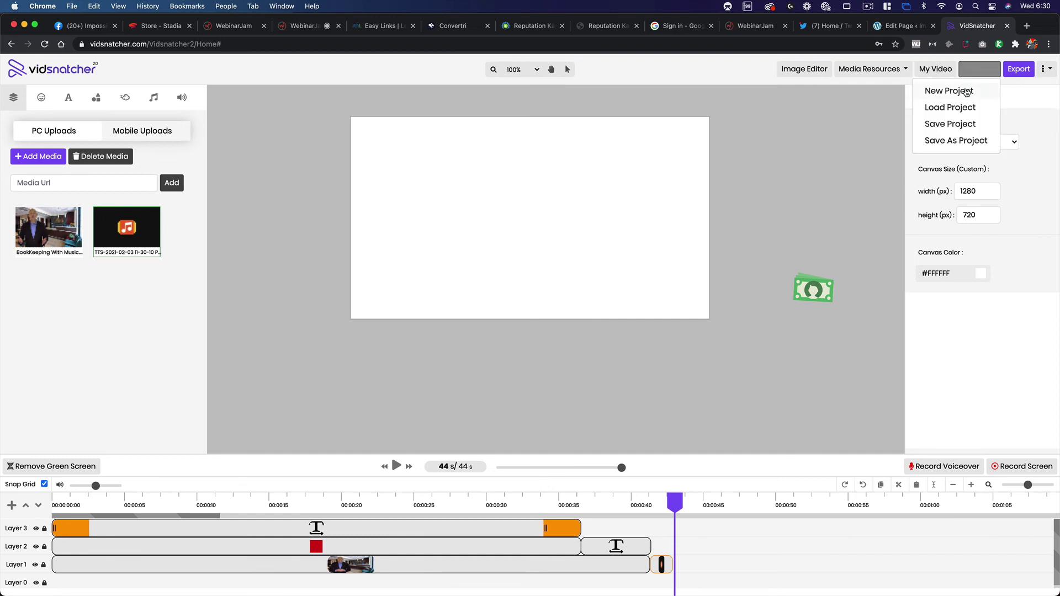
click(955, 126)
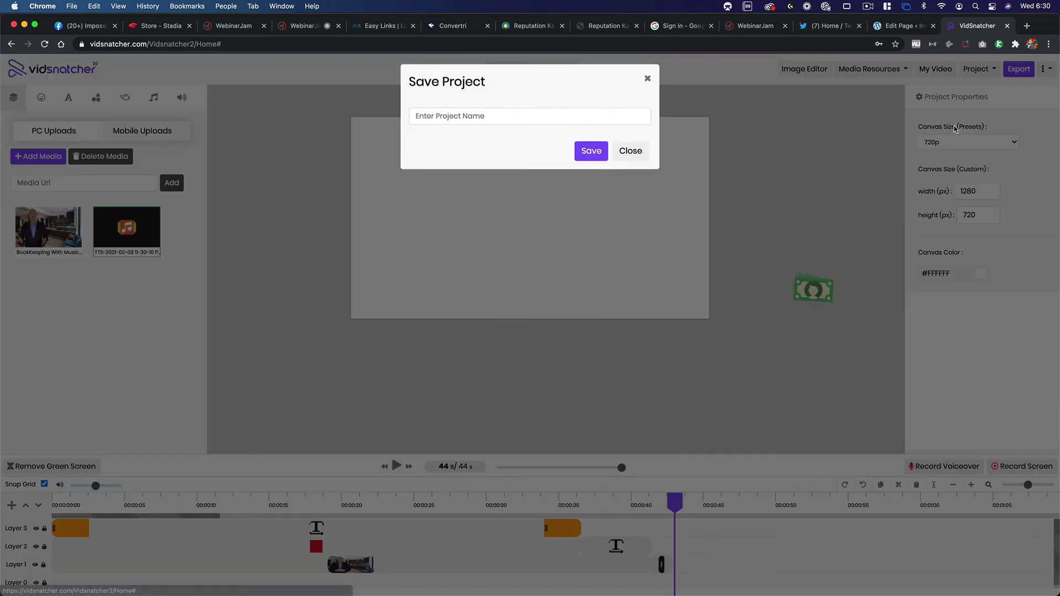
click(520, 125)
text(Test1)
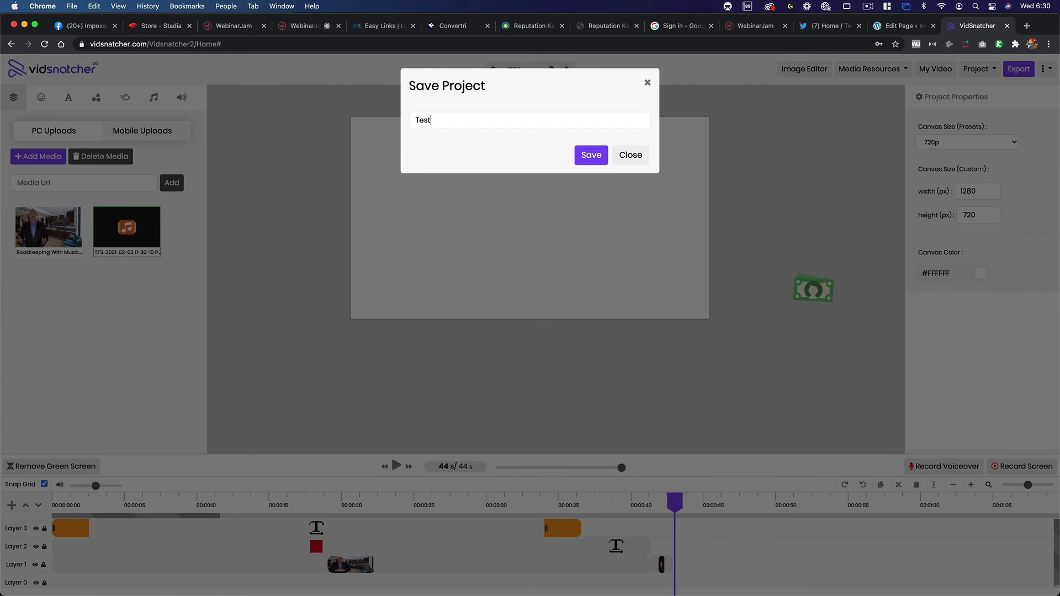
click(588, 158)
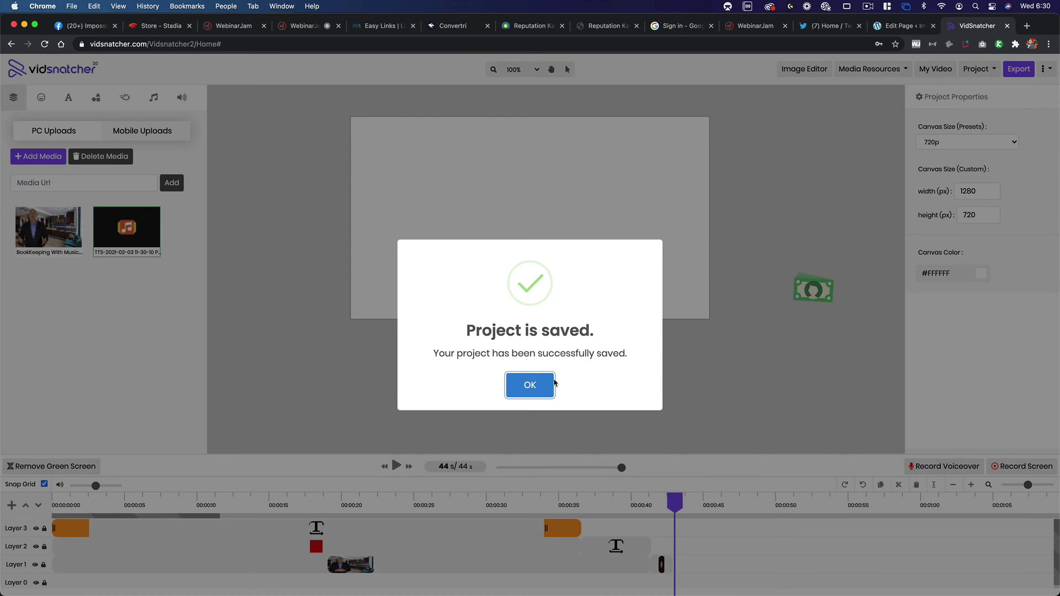
click(543, 390)
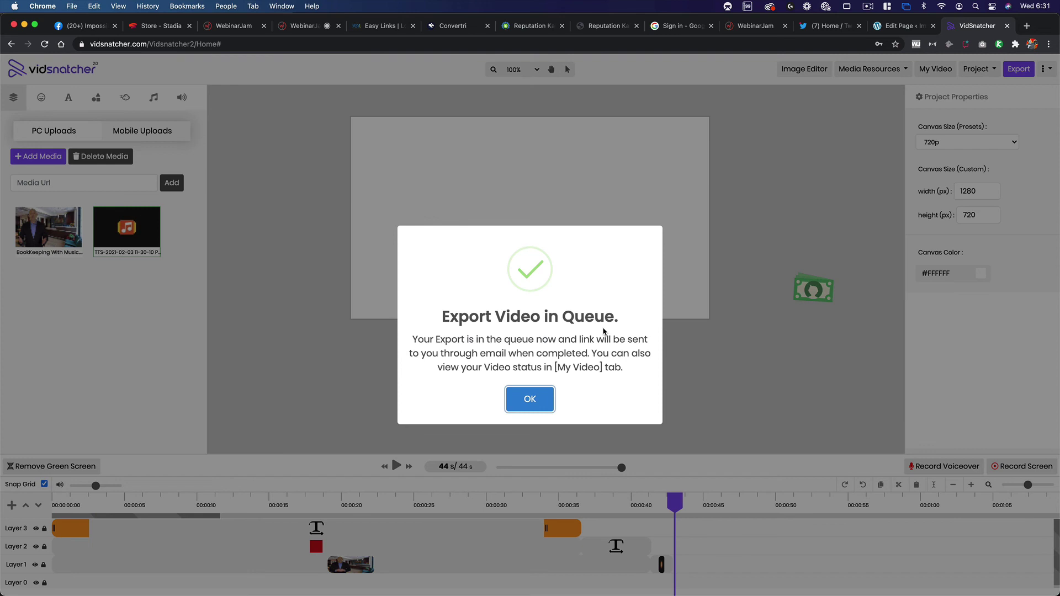
click(537, 408)
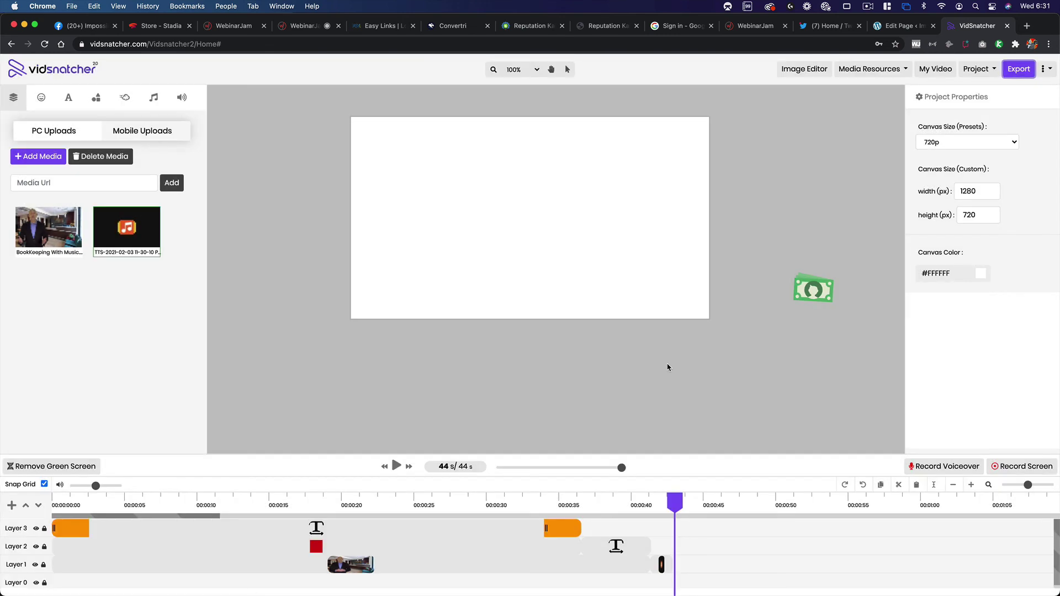